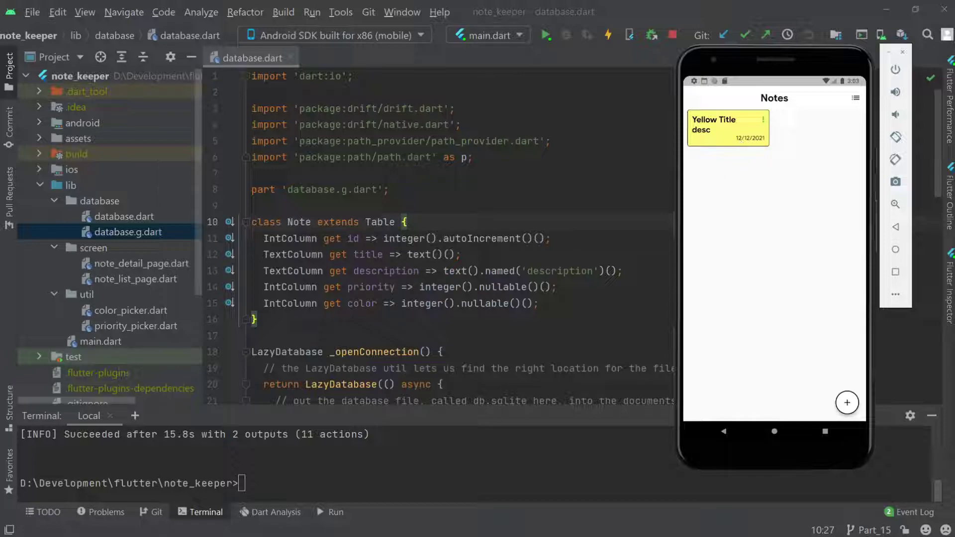
# Duplicate the Note table's title TextColumn line onto a new line below the color column
pyautogui.press('Up')
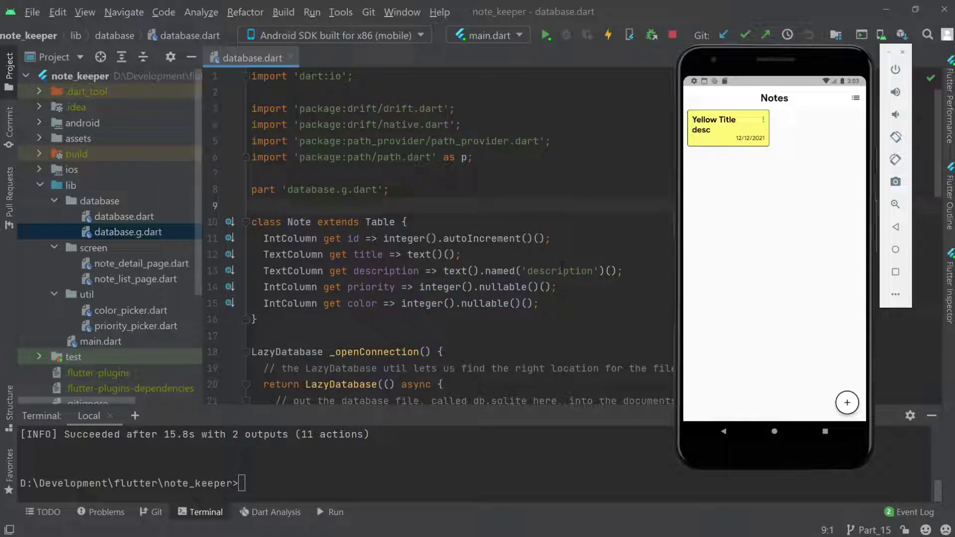
pyautogui.moveTo(261, 240); pyautogui.dragTo(539, 303)
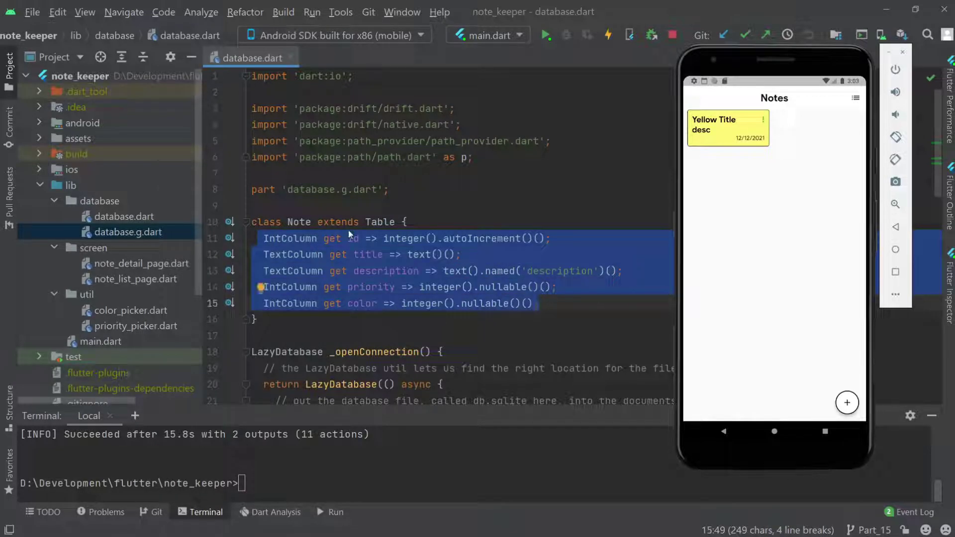
pyautogui.click(329, 222)
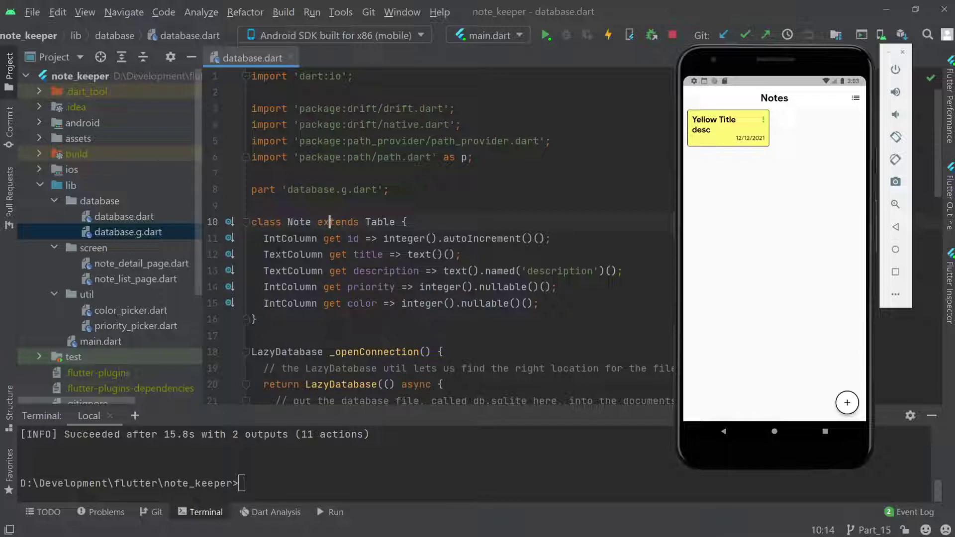
pyautogui.moveTo(263, 254); pyautogui.dragTo(463, 255)
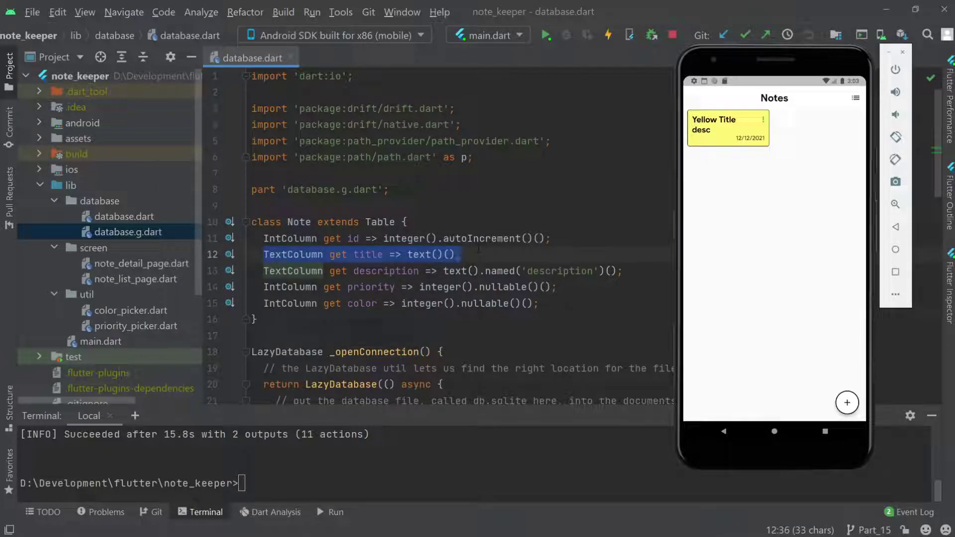
pyautogui.hotkey('ctrl', 'c')
pyautogui.press('Down')
pyautogui.press('Down')
pyautogui.press('Down')
pyautogui.press('End')
pyautogui.press('Return')
pyautogui.hotkey('ctrl', 'v')
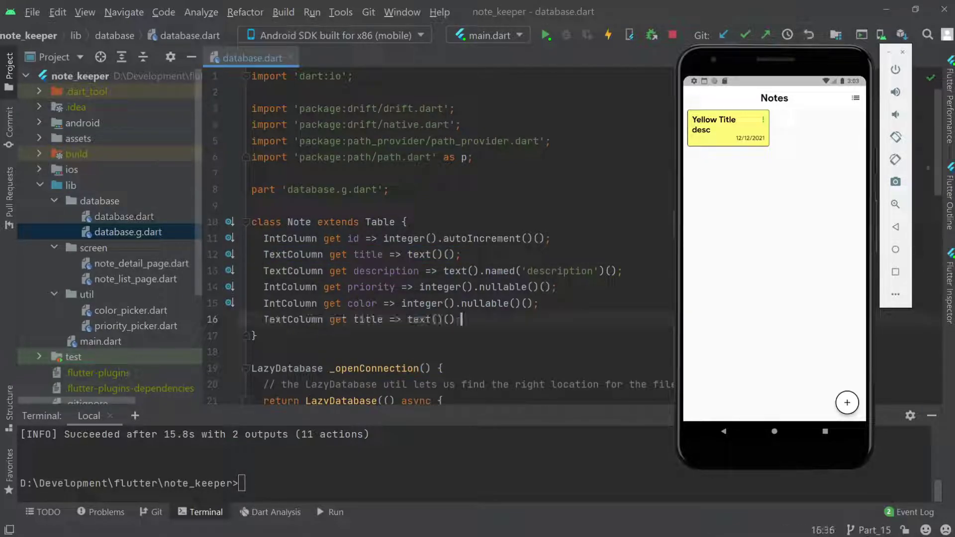
# Rename the duplicated column to date: TextColumn get date => text()()
pyautogui.doubleClick(369, 320)
pyautogui.write('date')
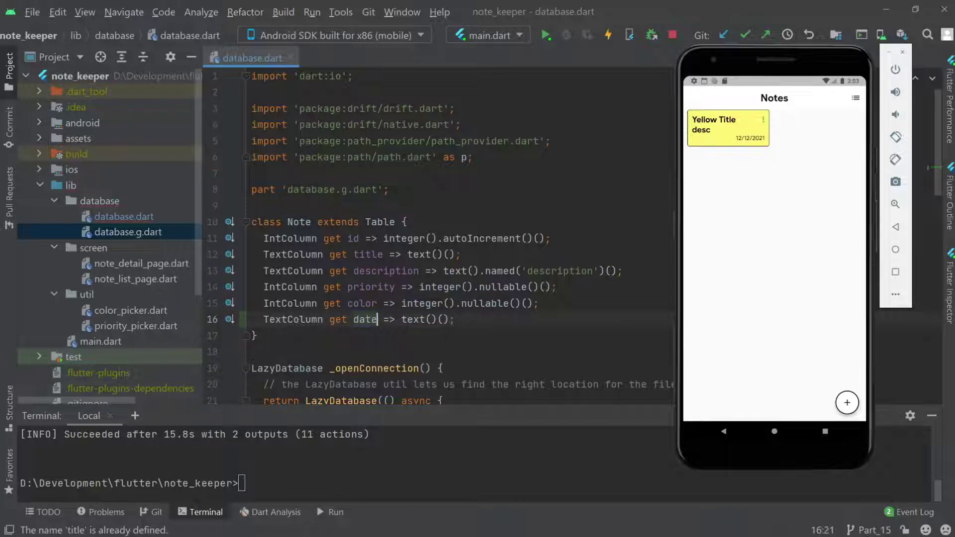
pyautogui.click(398, 271)
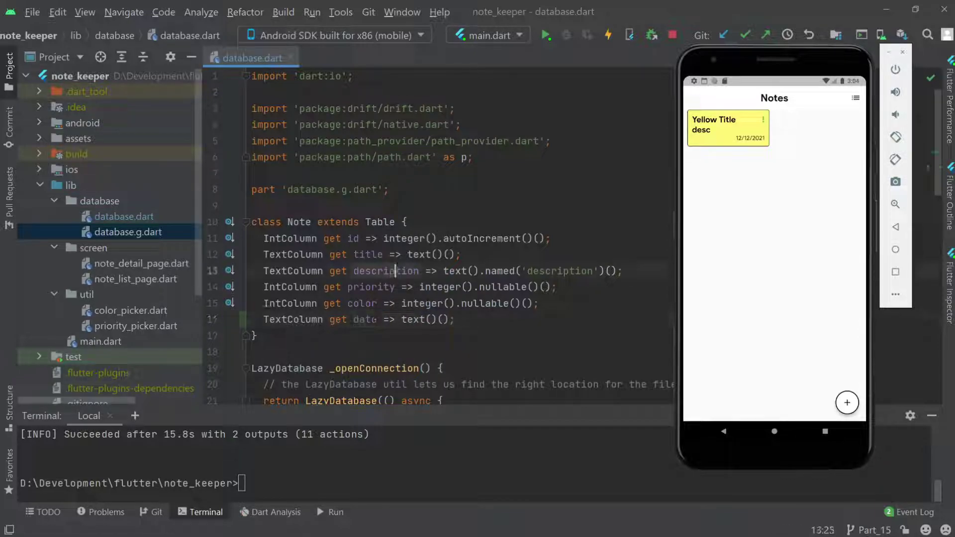
pyautogui.moveTo(252, 238); pyautogui.dragTo(503, 303)
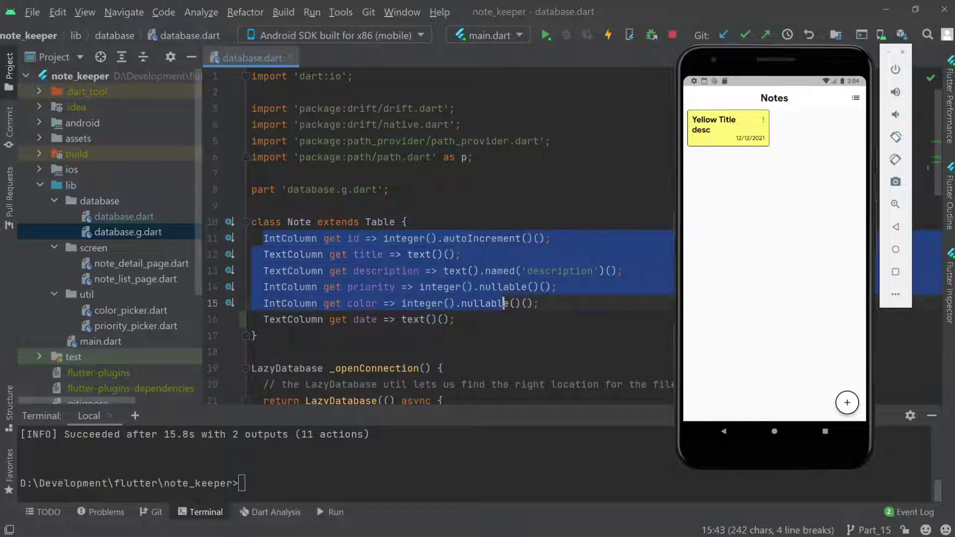
pyautogui.click(421, 319)
pyautogui.click(321, 319)
pyautogui.click(461, 303)
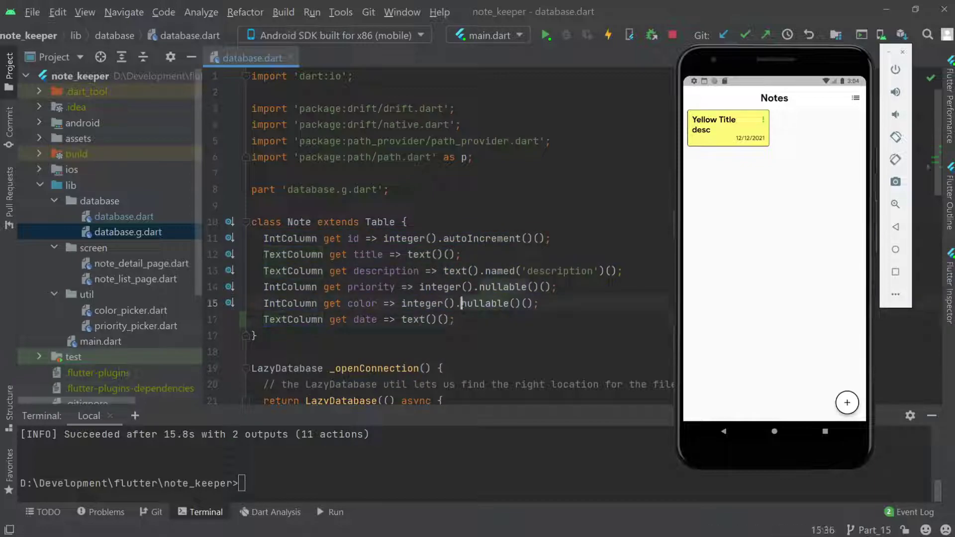
# Open the generated database.g.dart and look over its NoteData class
pyautogui.doubleClick(115, 233)
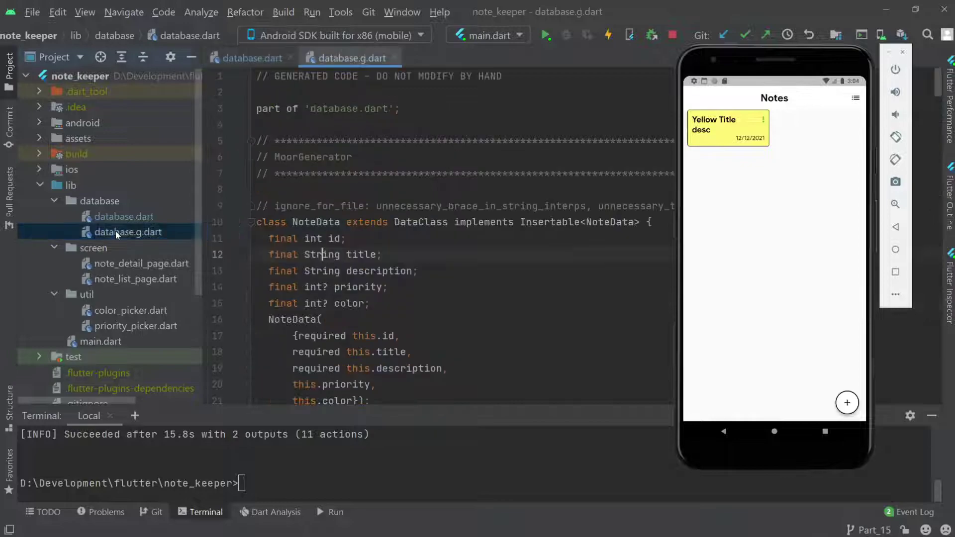
pyautogui.click(252, 223)
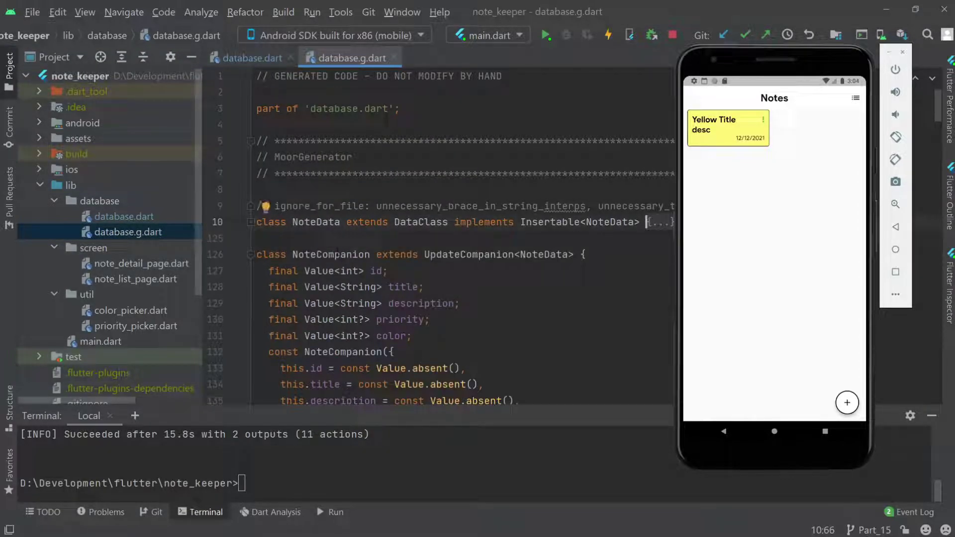
pyautogui.click(252, 223)
pyautogui.moveTo(258, 238)
pyautogui.mouseDown()
pyautogui.moveTo(329, 254)
pyautogui.moveTo(366, 304)
pyautogui.mouseUp()
# Delete database.g.dart from the database folder, confirming despite the detected usages
pyautogui.click(122, 231)
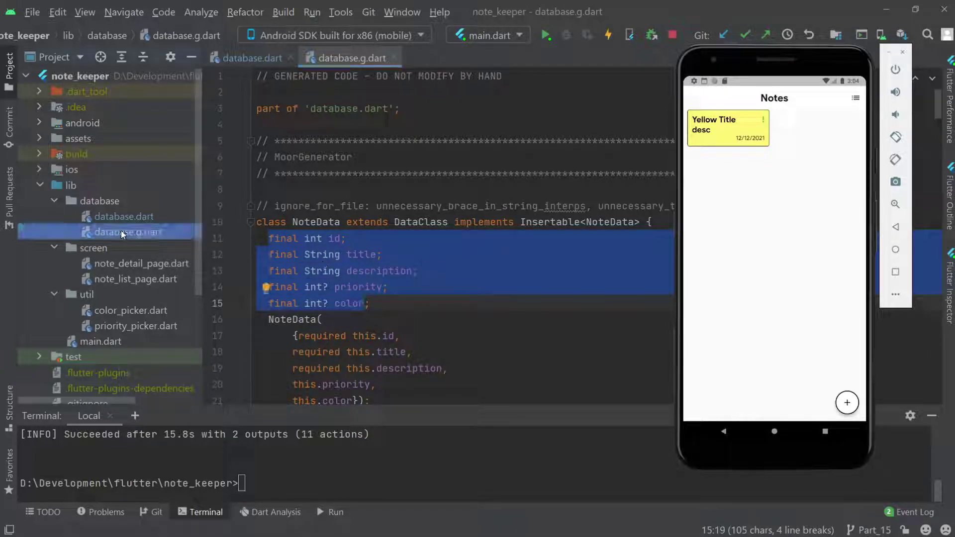
pyautogui.press('Delete')
pyautogui.press('Return')
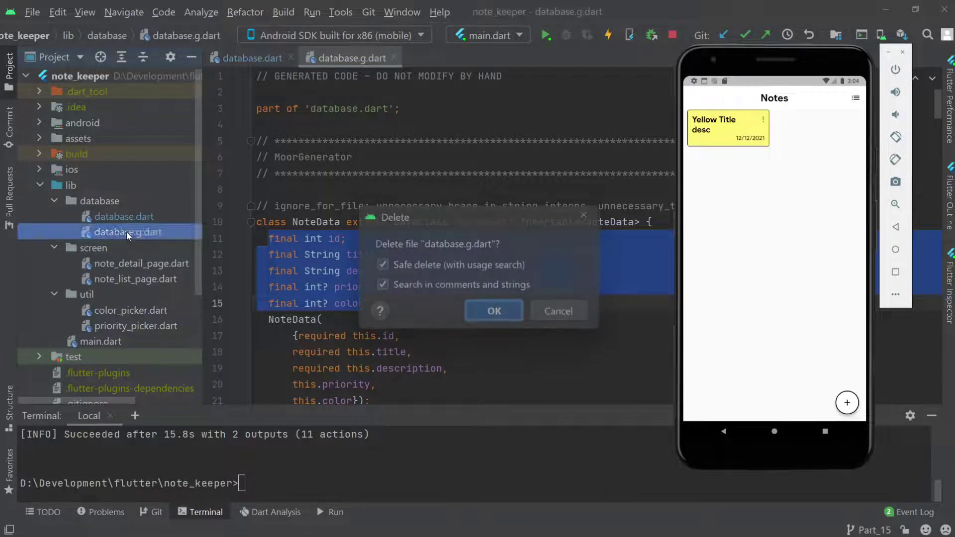
pyautogui.click(572, 439)
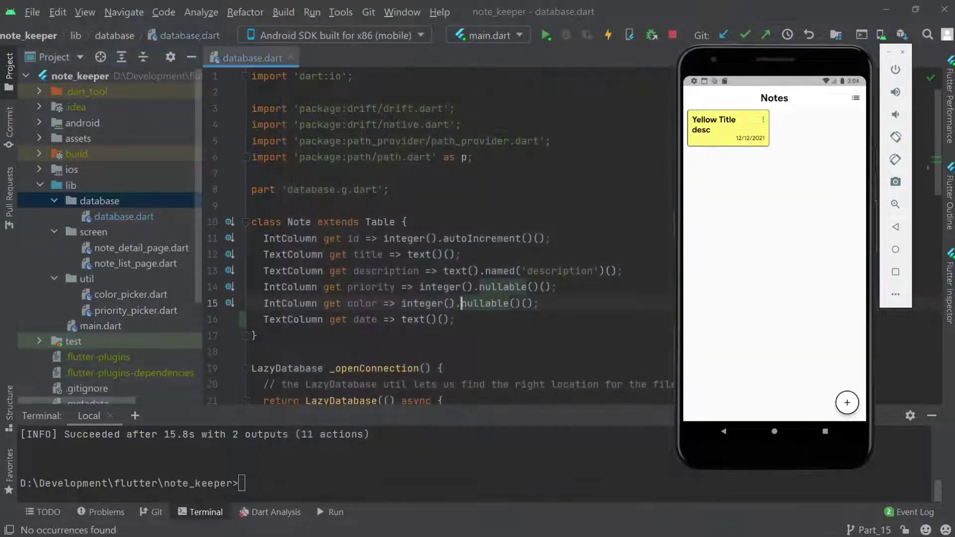
pyautogui.click(128, 222)
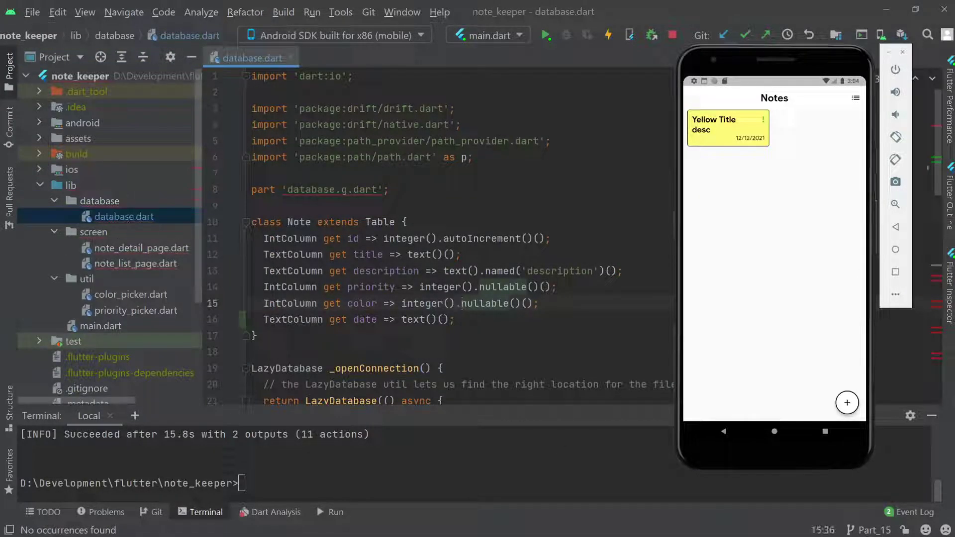
pyautogui.doubleClick(311, 190)
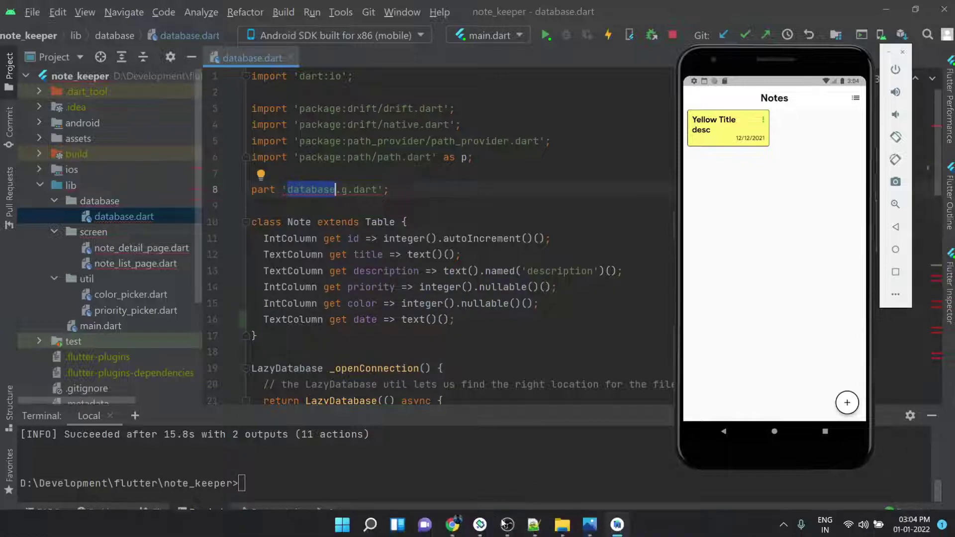
# Select 'flutter pub run build_runner build --delete-conflicting-outputs' on the Drift migration page
pyautogui.click(455, 525)
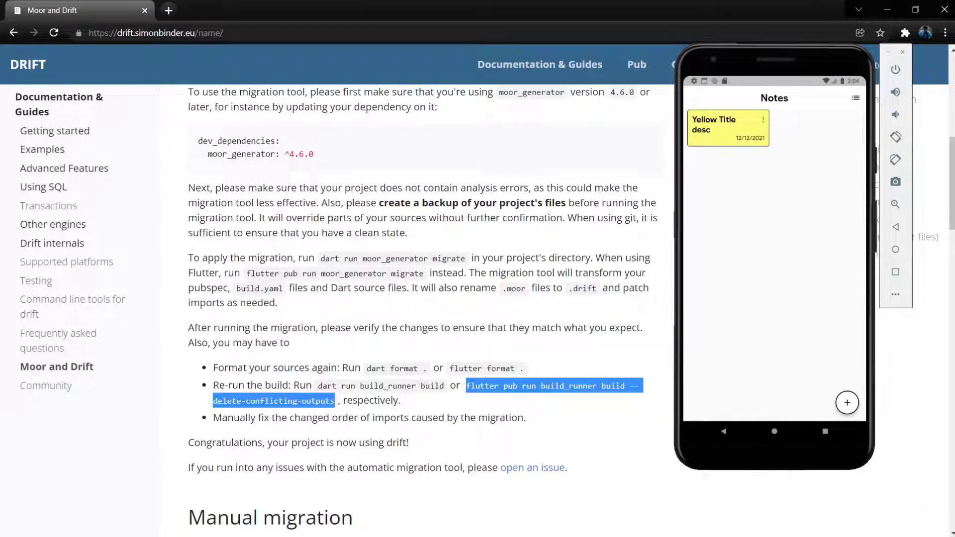
pyautogui.click(489, 386)
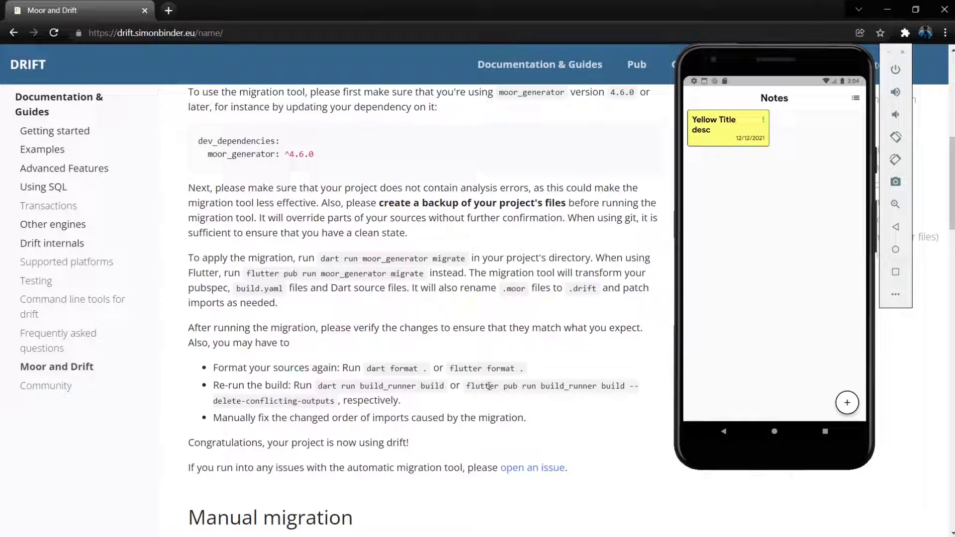
pyautogui.moveTo(465, 389)
pyautogui.mouseDown()
pyautogui.moveTo(500, 398)
pyautogui.moveTo(337, 403)
pyautogui.mouseUp()
pyautogui.click(467, 394)
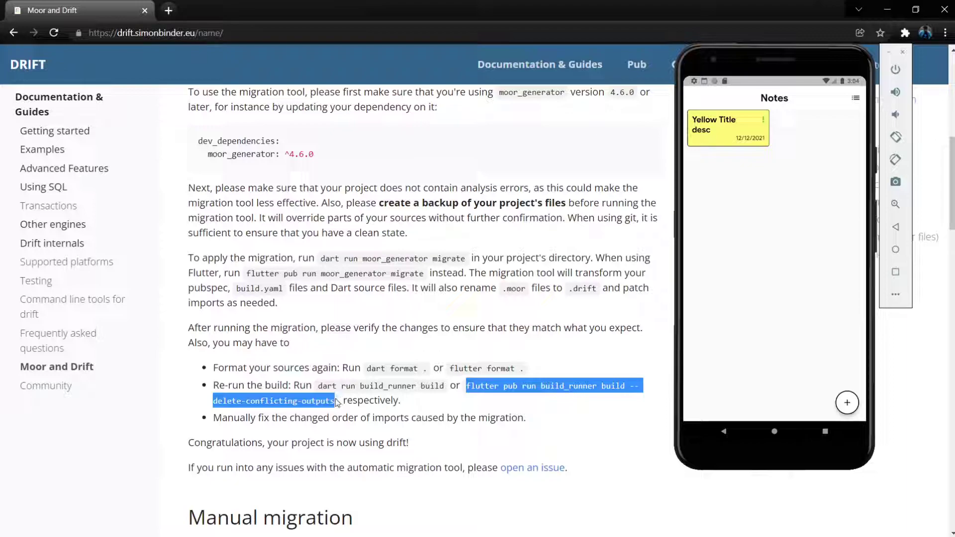
# Run 'flutter pub run build_runner build --delete-conflicting-outputs' in Android Studio's terminal
pyautogui.hotkey('alt', 'Tab')
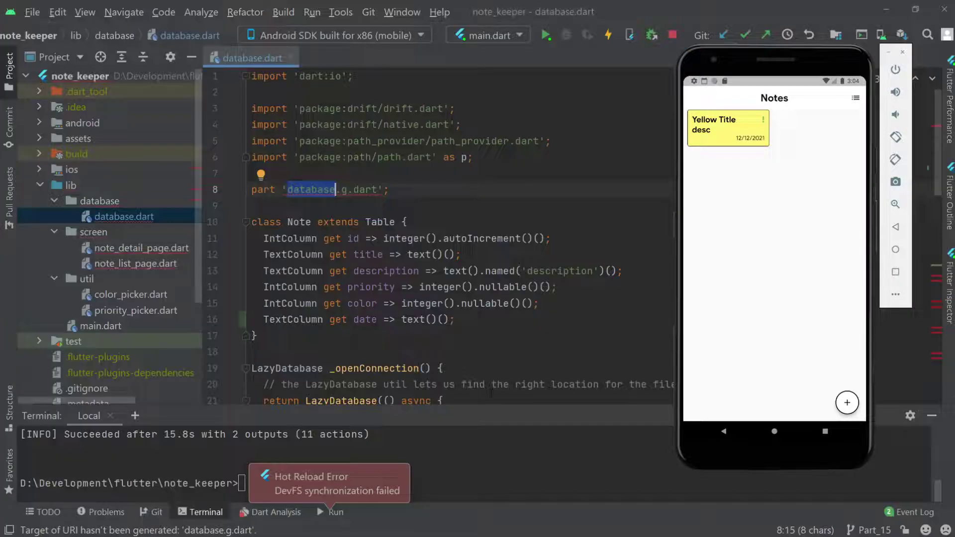
pyautogui.click(487, 478)
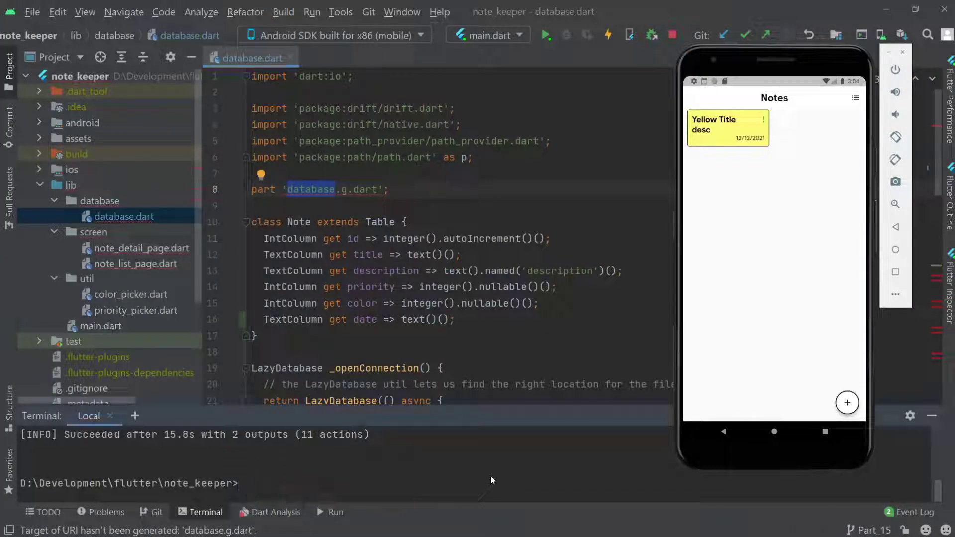
pyautogui.hotkey('ctrl', 'v')
pyautogui.press('Return')
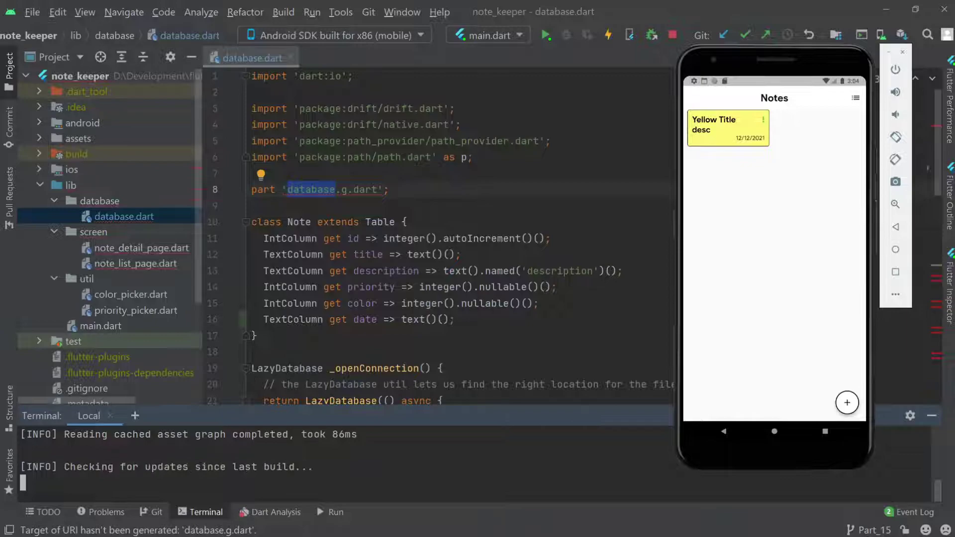
# Review the new date column and the Note table definition while the build completes
pyautogui.click(262, 319)
pyautogui.moveTo(263, 320); pyautogui.dragTo(455, 320)
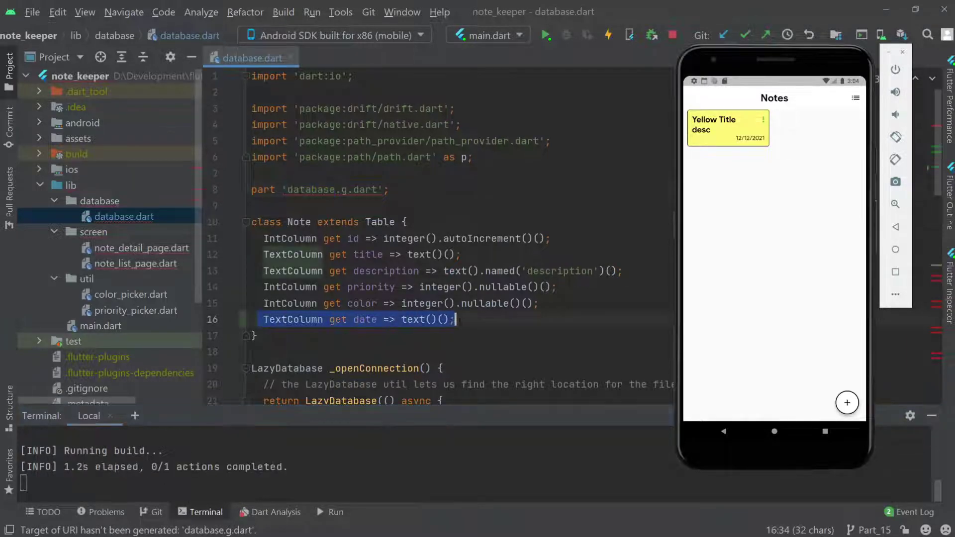
pyautogui.click(458, 319)
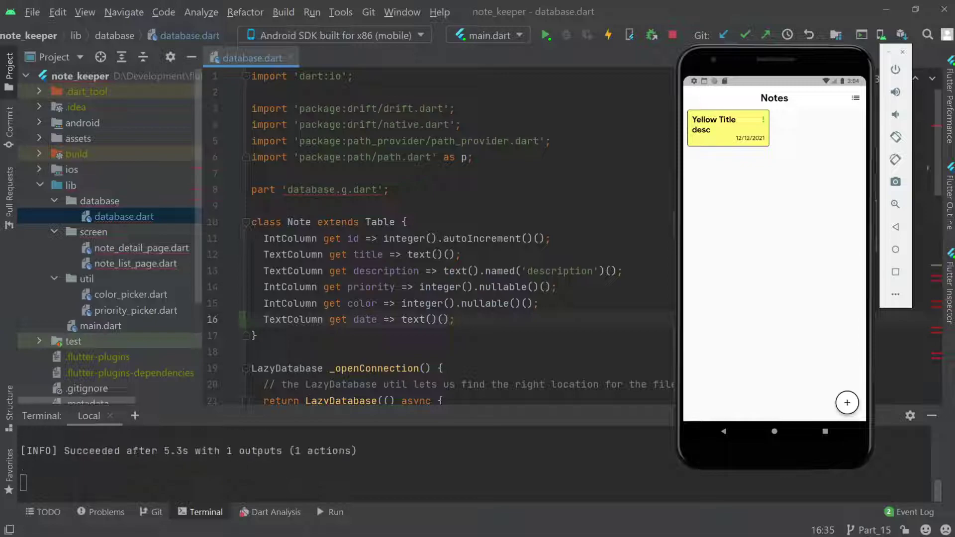
pyautogui.moveTo(315, 201); pyautogui.dragTo(312, 319)
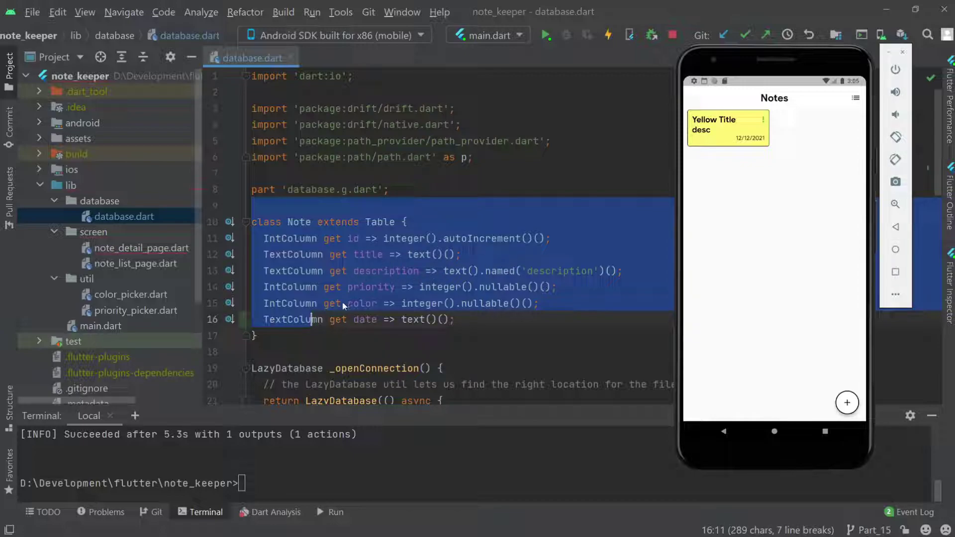
# Uninstall note_keeper from the emulator's app drawer and confirm
pyautogui.click(408, 238)
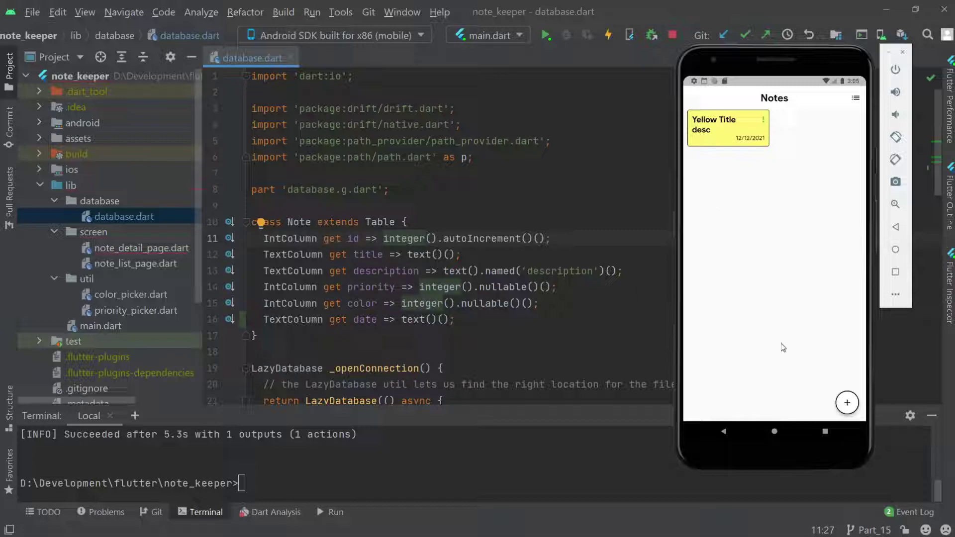
pyautogui.click(776, 432)
pyautogui.moveTo(789, 283)
pyautogui.mouseDown()
pyautogui.moveTo(856, 270)
pyautogui.moveTo(811, 107)
pyautogui.moveTo(821, 100)
pyautogui.mouseUp()
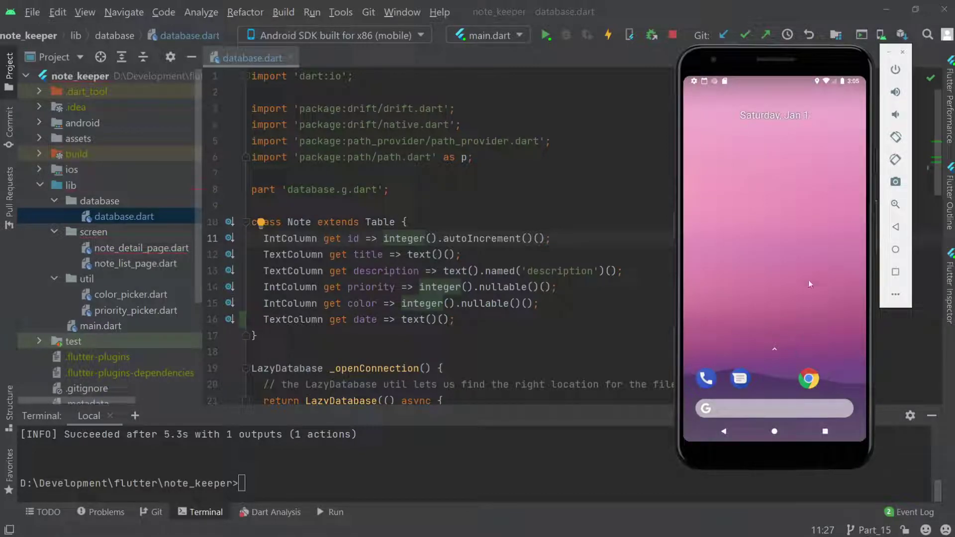
pyautogui.click(833, 280)
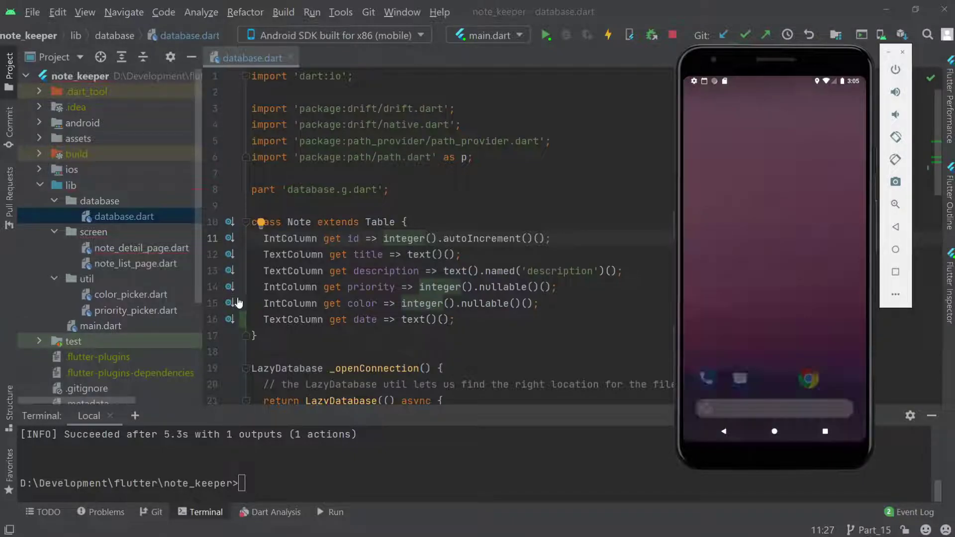
# Open note_detail_page.dart from the screen folder
pyautogui.doubleClick(104, 248)
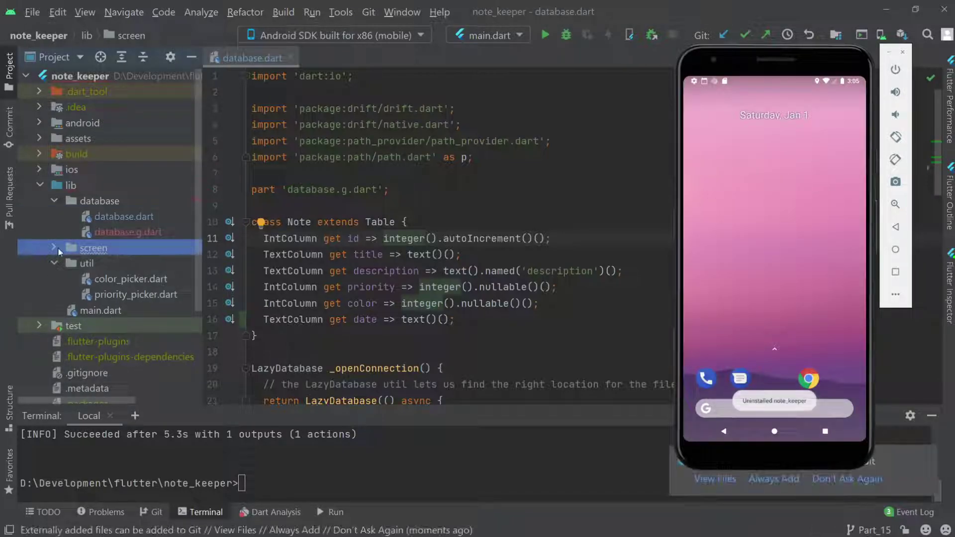
pyautogui.click(54, 248)
pyautogui.click(126, 263)
pyautogui.doubleClick(126, 263)
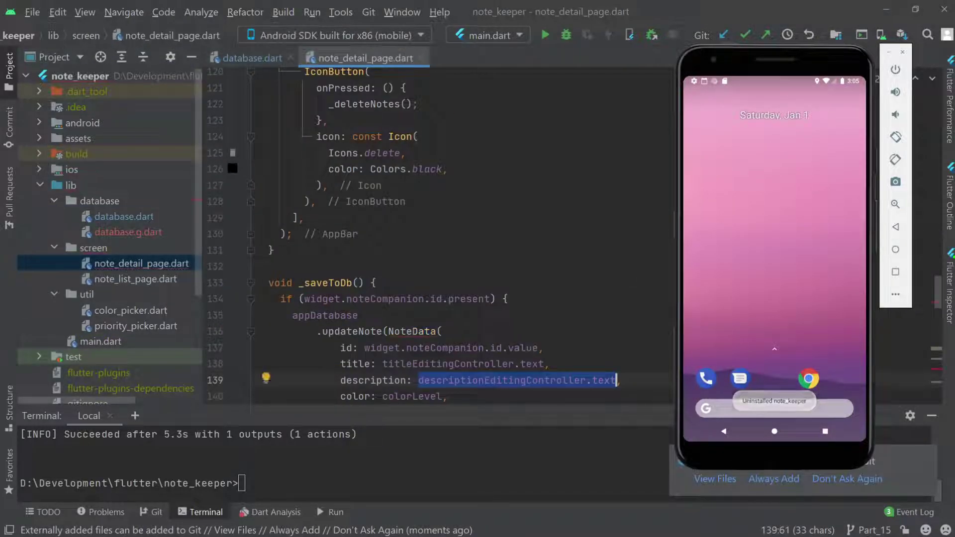
# Add the required date argument to updateNote's NoteData with the Alt+Enter quick fix
pyautogui.hotkey('ctrl', 'Left')
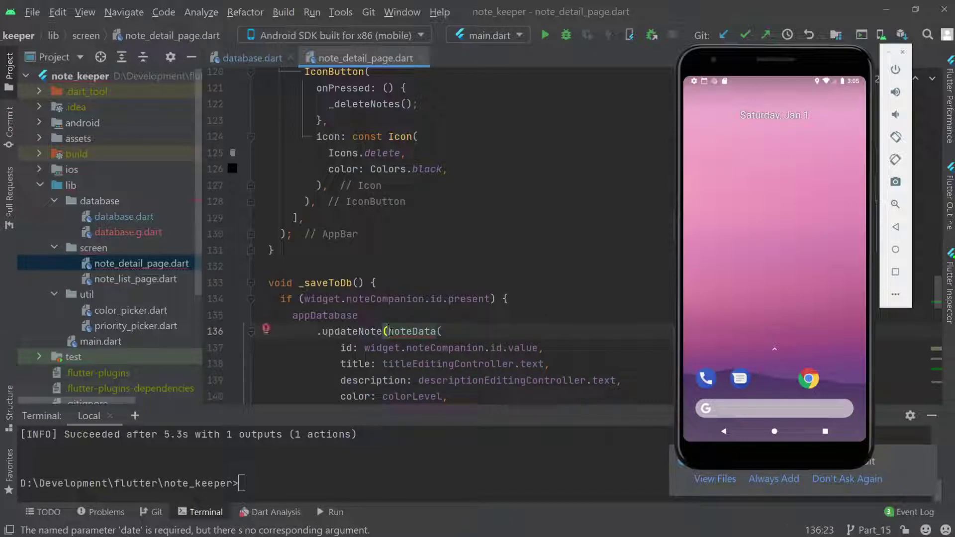
pyautogui.scroll(-1, 440, 239)
pyautogui.scroll(-1, 441, 239)
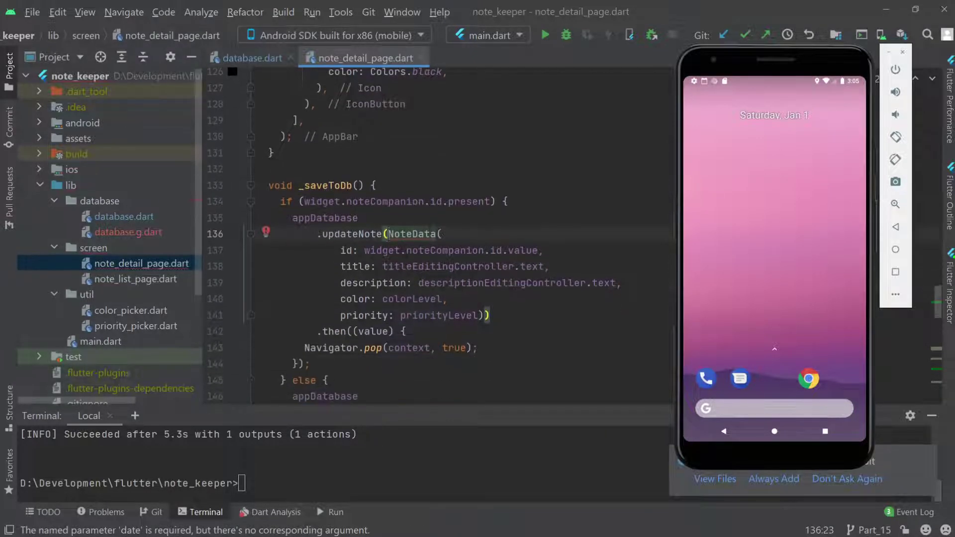
pyautogui.moveTo(413, 233)
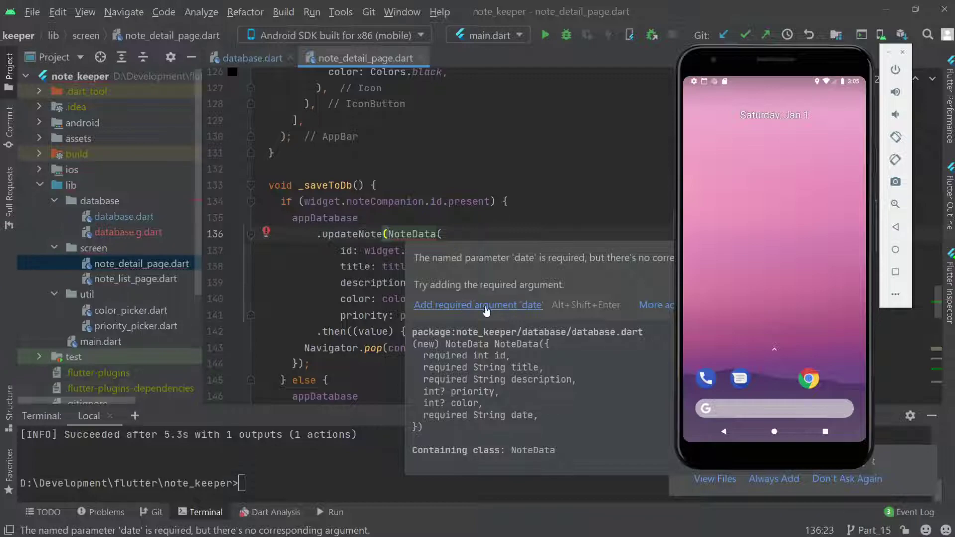
pyautogui.click(400, 234)
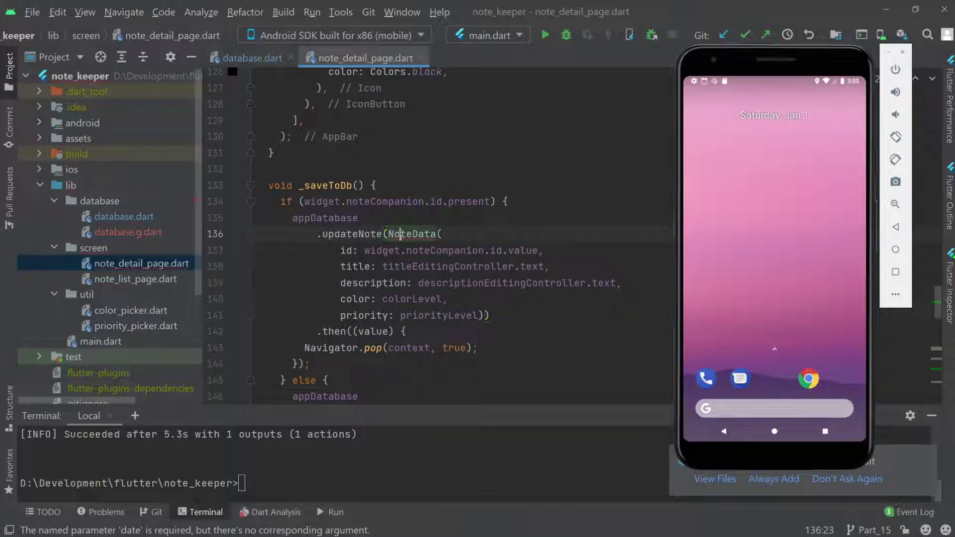
pyautogui.hotkey('alt', 'Return')
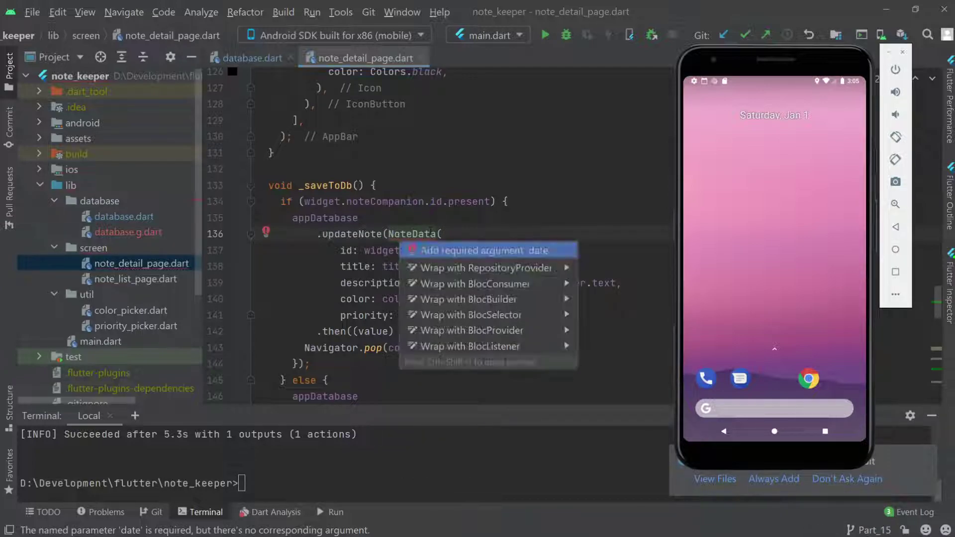
pyautogui.press('Return')
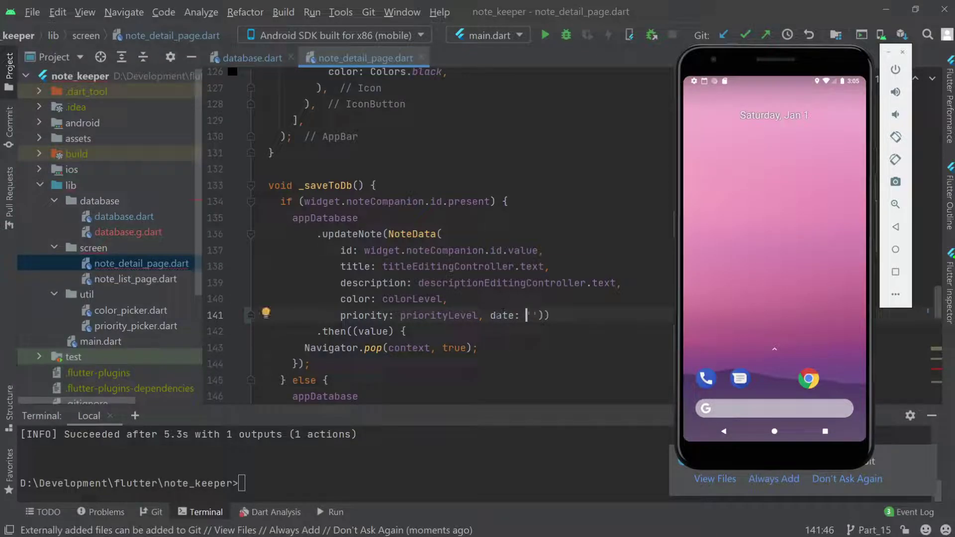
# Replace the empty date string with DateFormat.yMMMd() using code completion
pyautogui.hotkey('shift', 'Right')
pyautogui.hotkey('shift', 'Right')
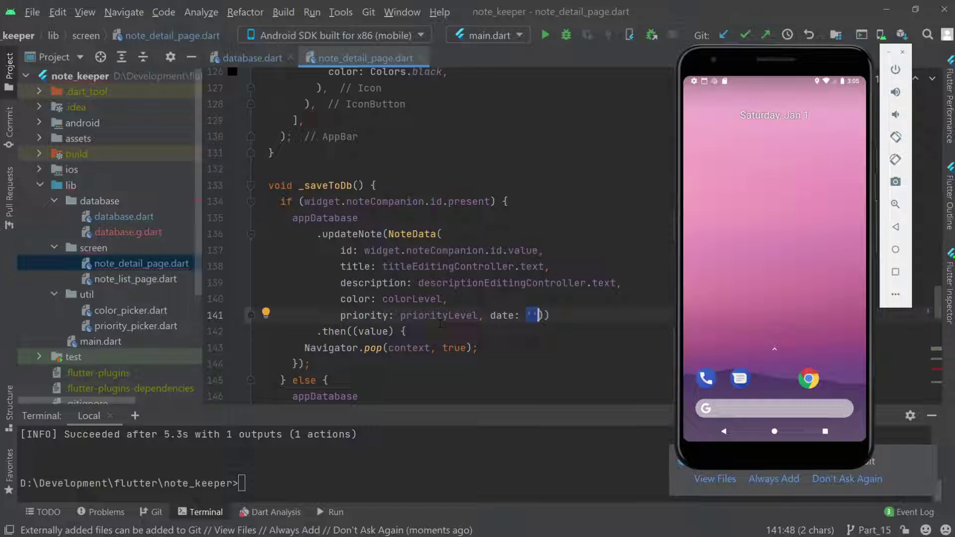
pyautogui.write('DateF')
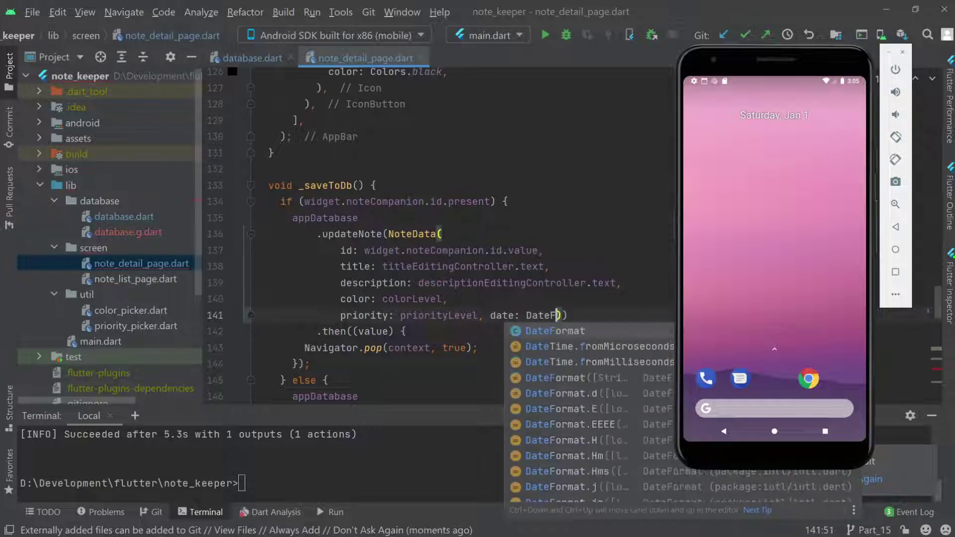
pyautogui.press('Return')
pyautogui.write('.')
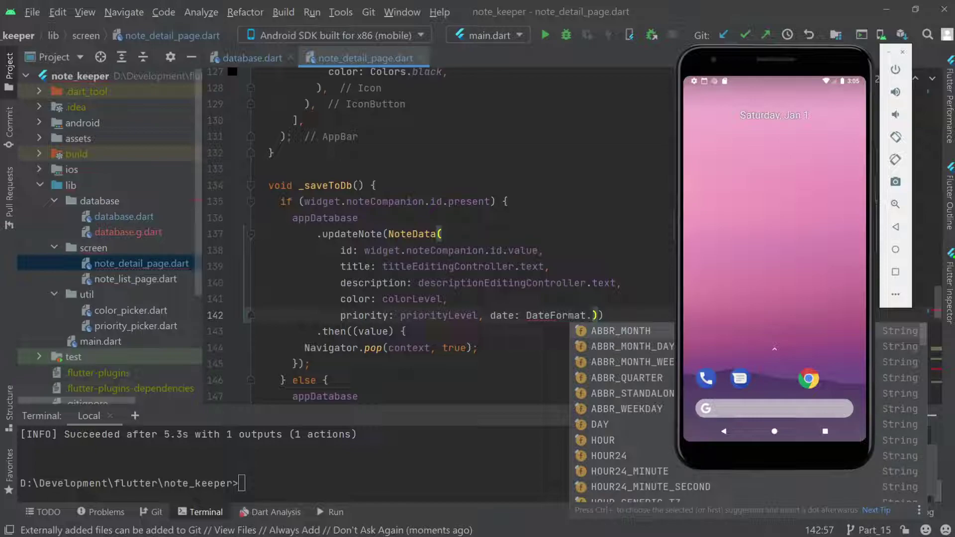
pyautogui.write('yMM')
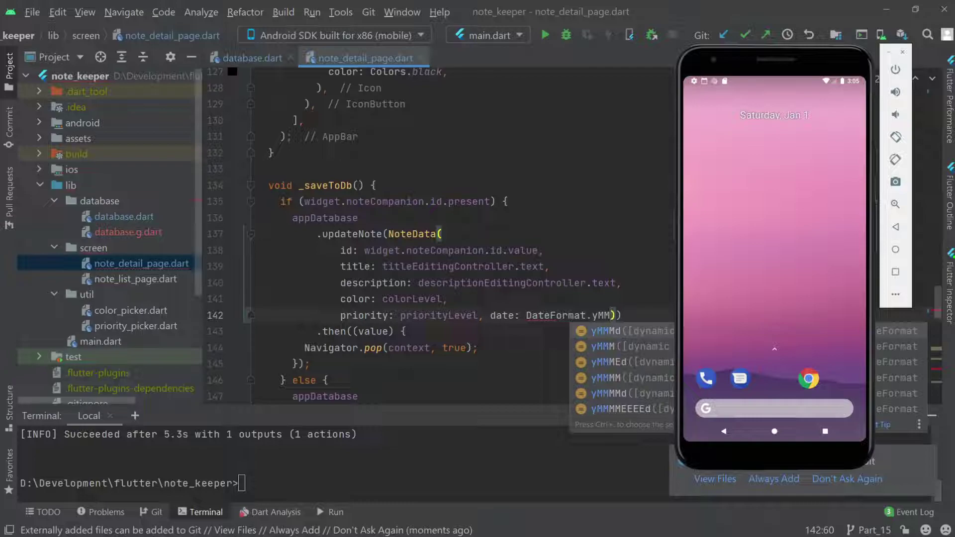
pyautogui.press('Return')
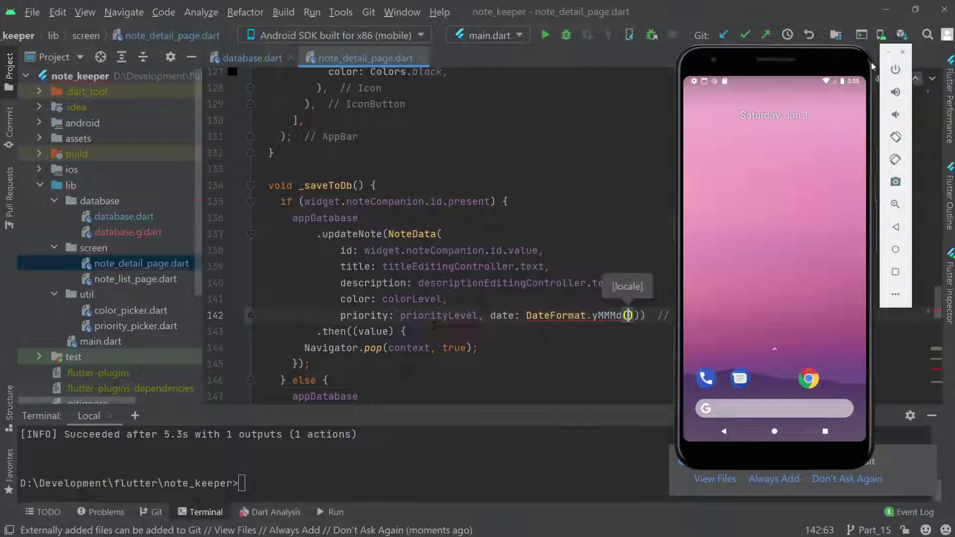
pyautogui.moveTo(699, 56); pyautogui.dragTo(785, 85)
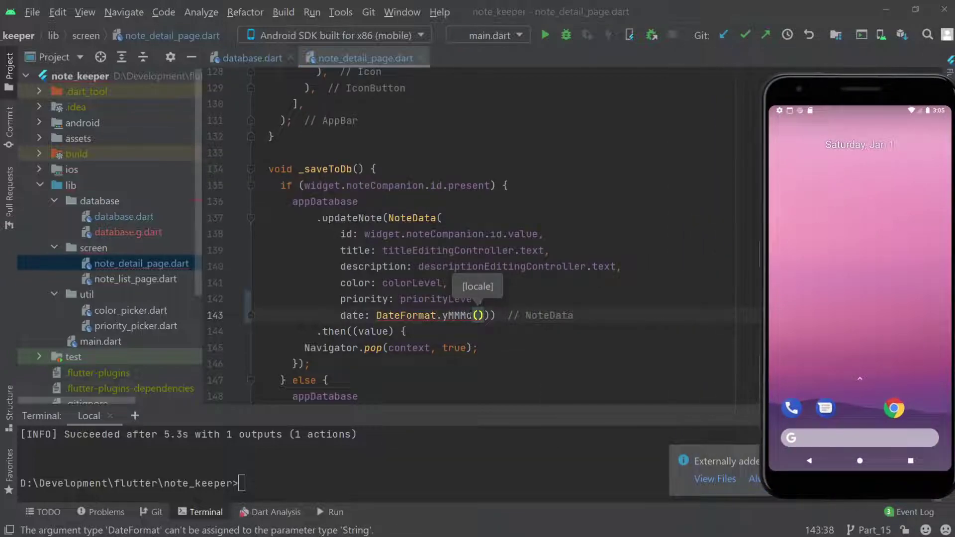
pyautogui.click(478, 315)
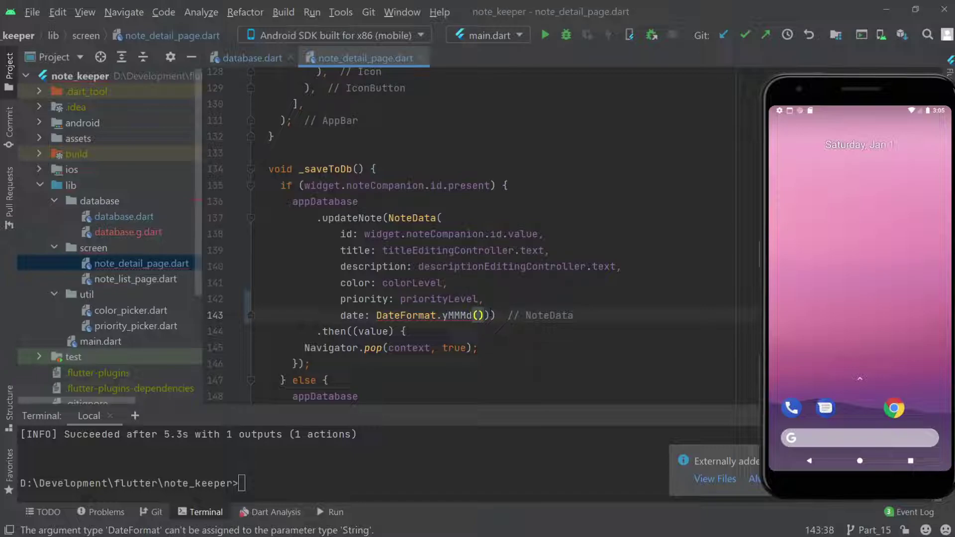
# Extend it to DateFormat.yMMMd().format(DateTime.now()) and check the expression
pyautogui.press('Right')
pyautogui.write('.f')
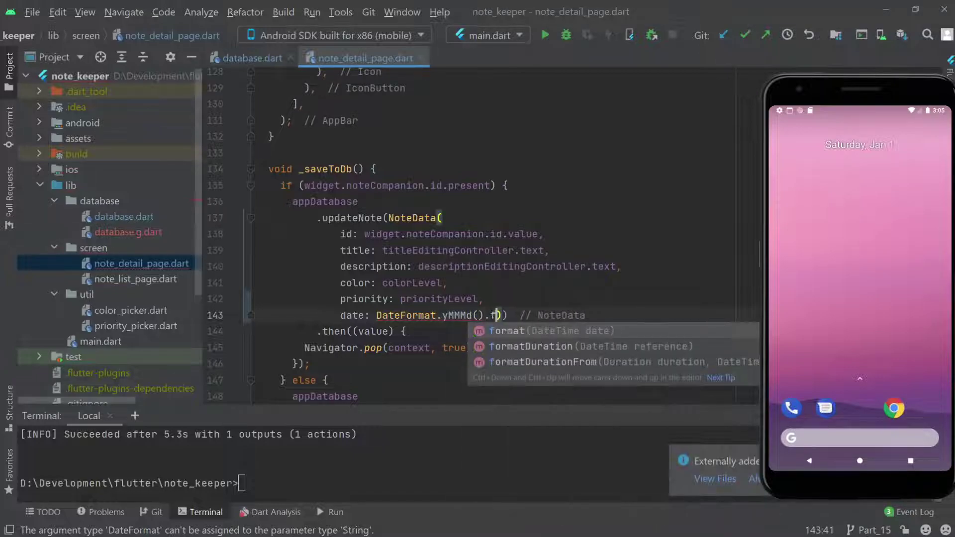
pyautogui.press('Return')
pyautogui.press('BackSpace')
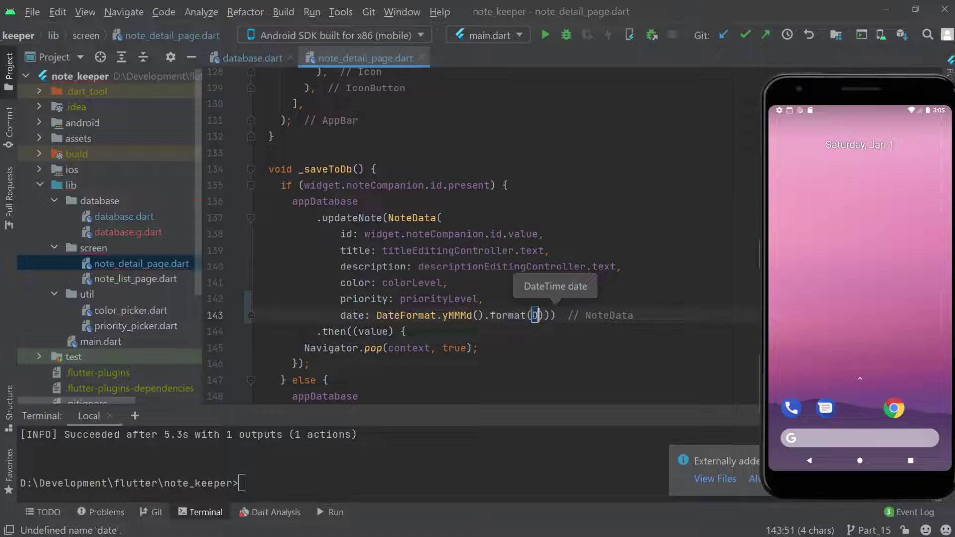
pyautogui.write('DateT')
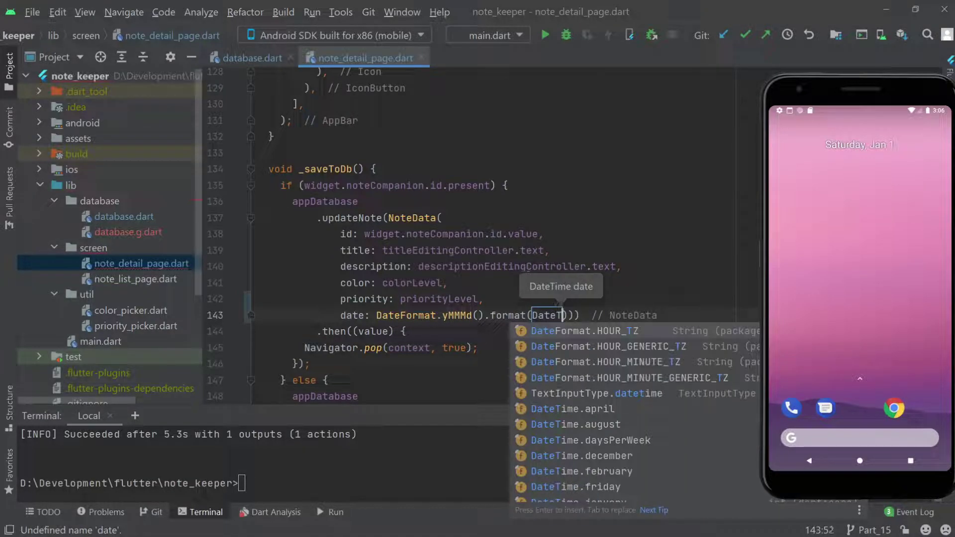
pyautogui.write('ime.')
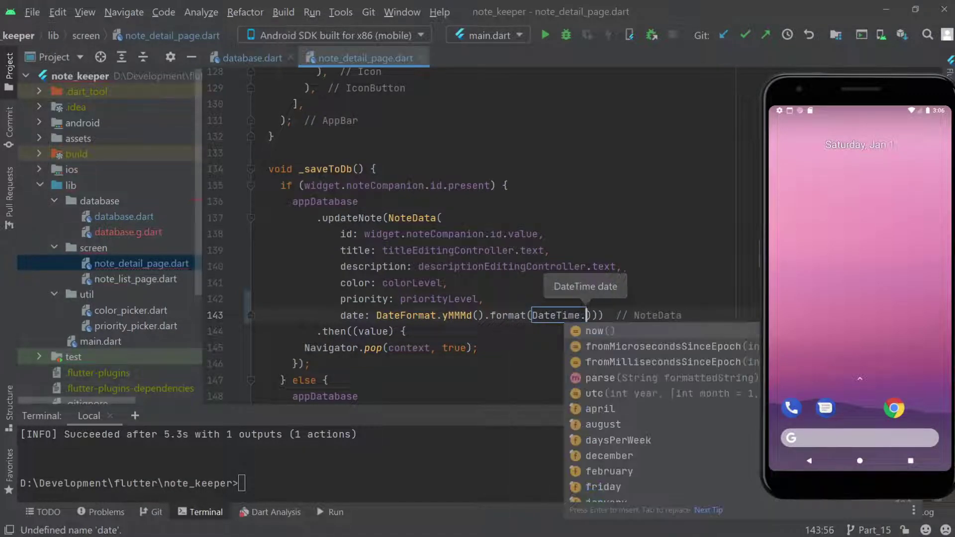
pyautogui.press('Return')
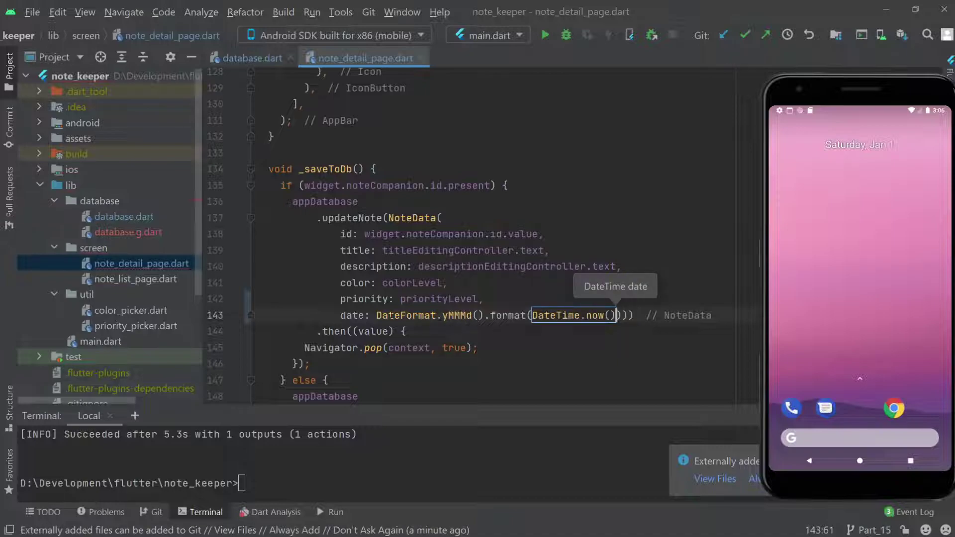
pyautogui.hotkey('ctrl', 'w')
pyautogui.hotkey('ctrl', 'w')
pyautogui.hotkey('ctrl', 'w')
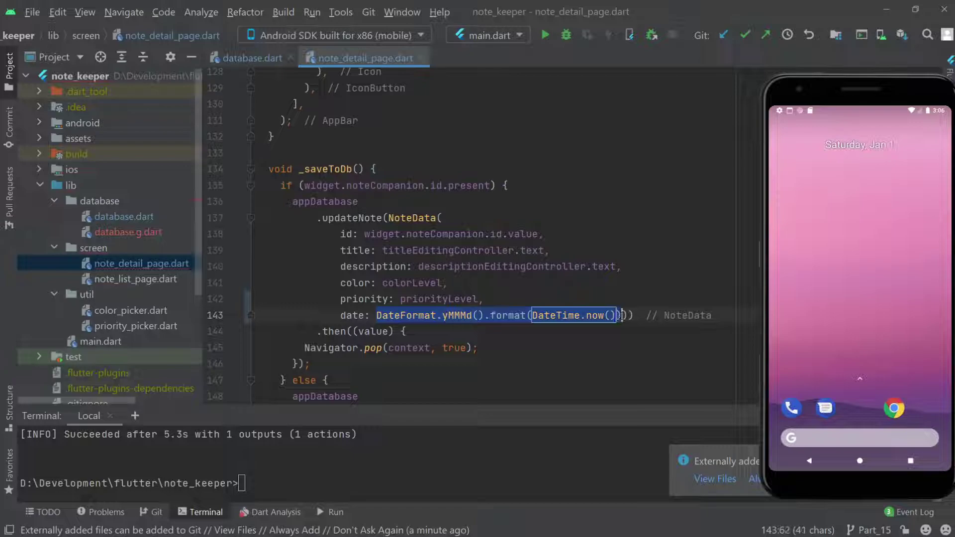
pyautogui.click(433, 288)
pyautogui.scroll(-6, 432, 290)
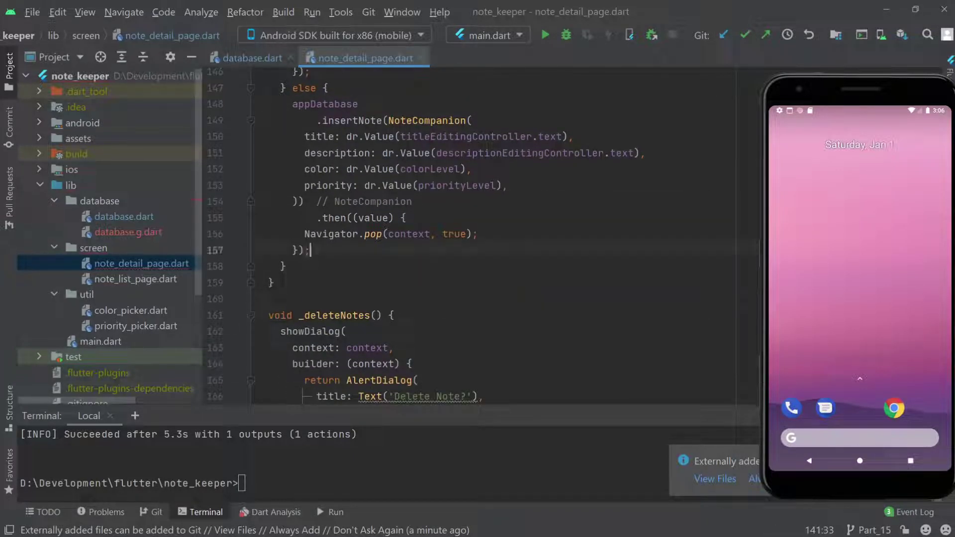
# Add date: DateFormat.yMMMd().format(DateTime.now()) to the deleteNote NoteData in _deleteNotes
pyautogui.press('F2')
pyautogui.click(400, 139)
pyautogui.scroll(2, 401, 139)
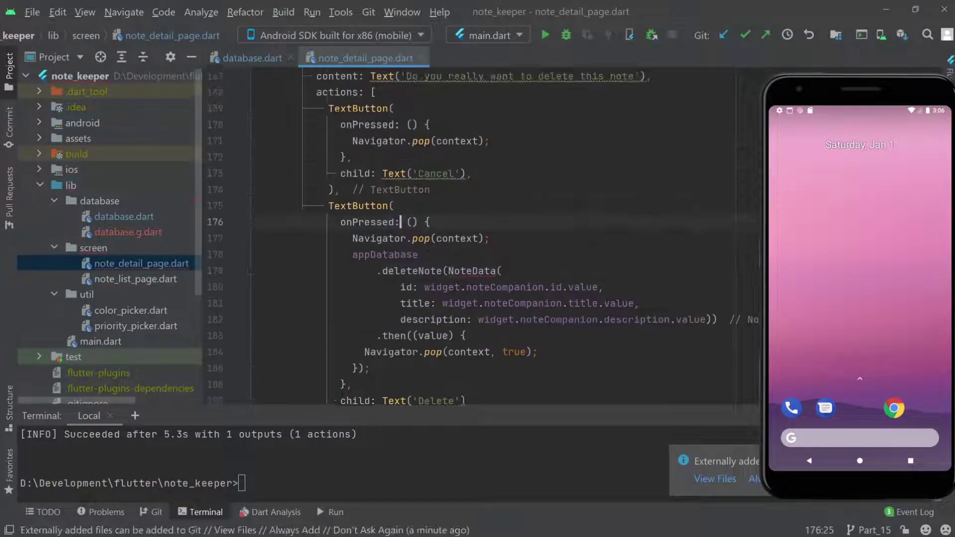
pyautogui.scroll(4, 401, 139)
pyautogui.scroll(-3, 401, 139)
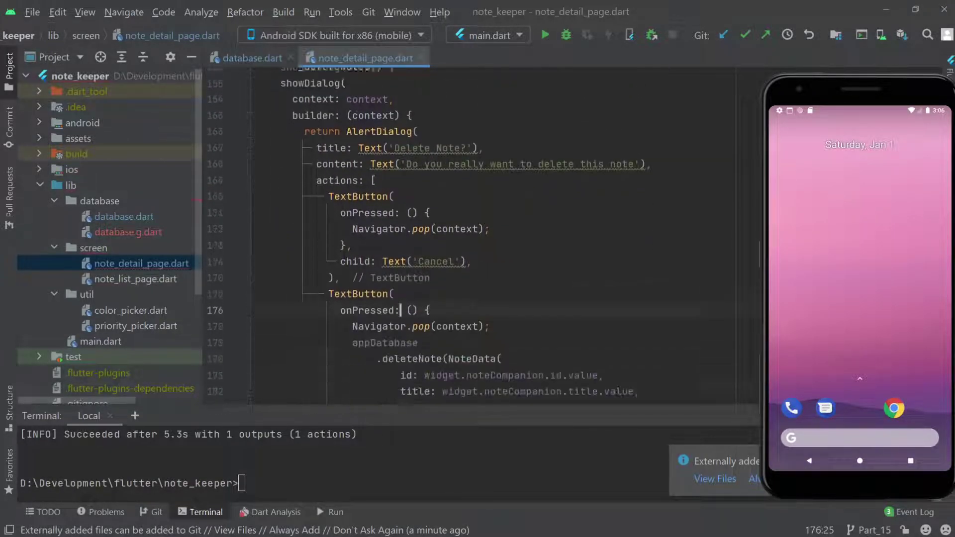
pyautogui.scroll(-1, 401, 139)
pyautogui.press('Down')
pyautogui.press('Down')
pyautogui.press('Down')
pyautogui.press('End')
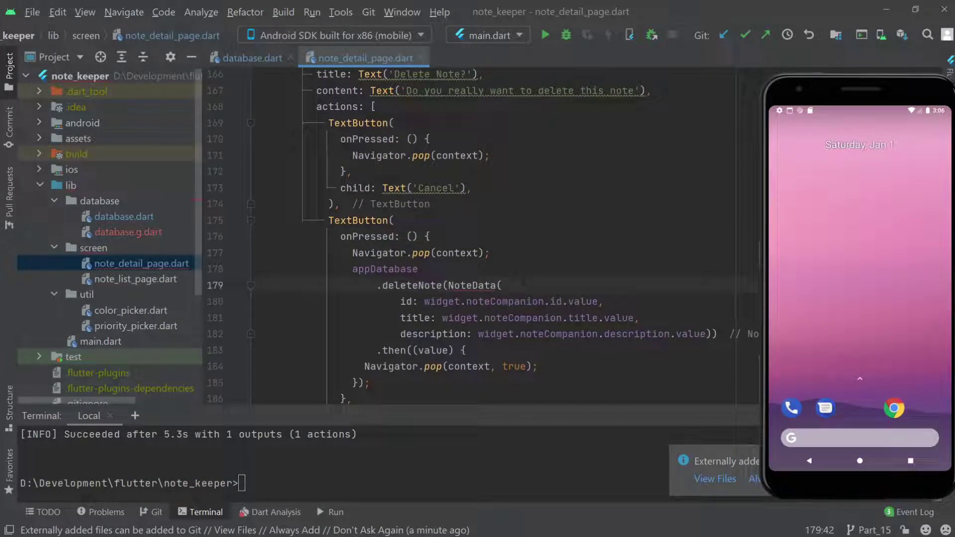
pyautogui.click(713, 334)
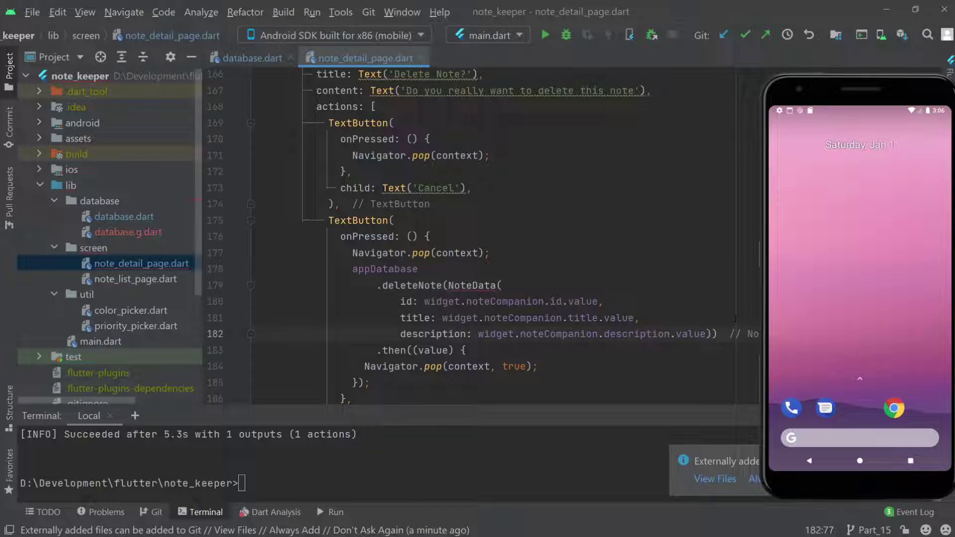
pyautogui.write(',')
pyautogui.press('BackSpace')
pyautogui.press('Left')
pyautogui.write(',')
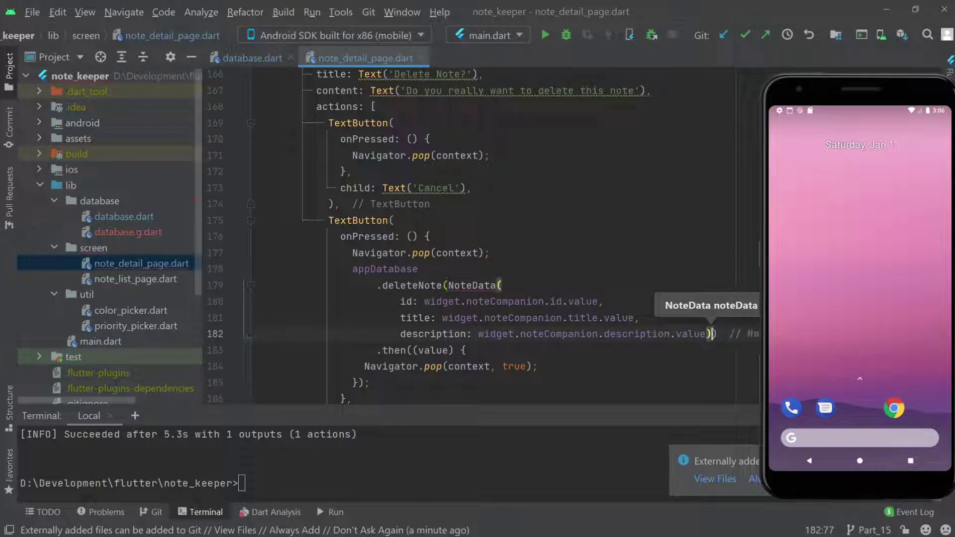
pyautogui.press('Return')
pyautogui.write('d')
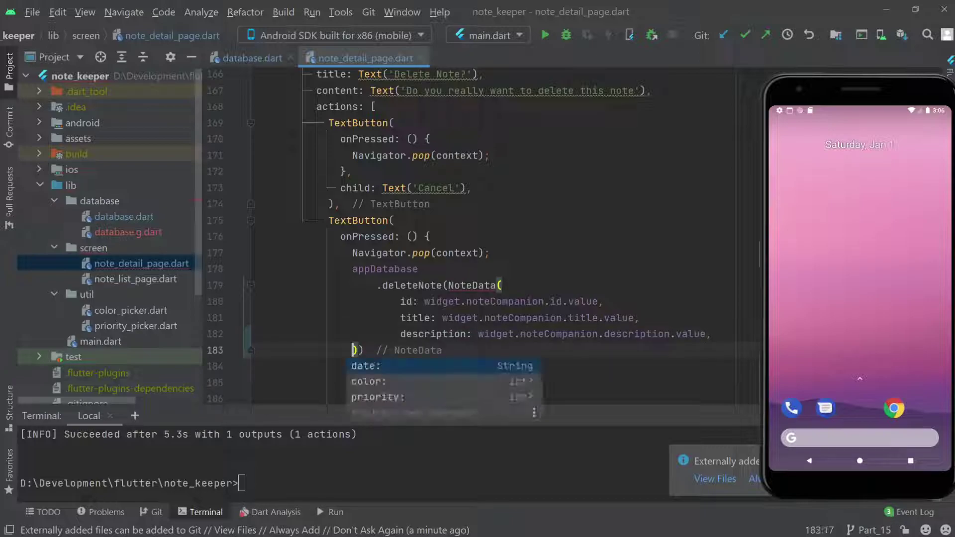
pyautogui.press('Return')
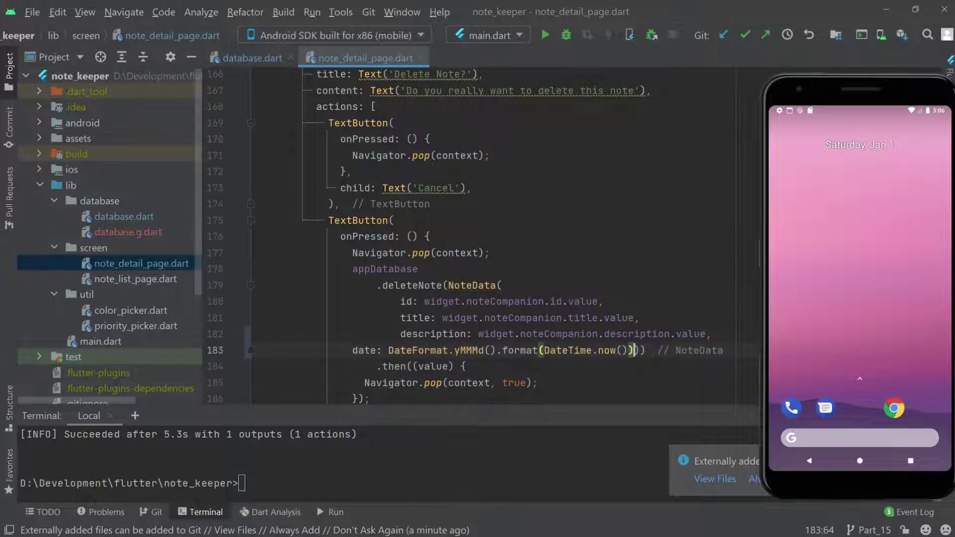
pyautogui.click(562, 351)
pyautogui.click(486, 285)
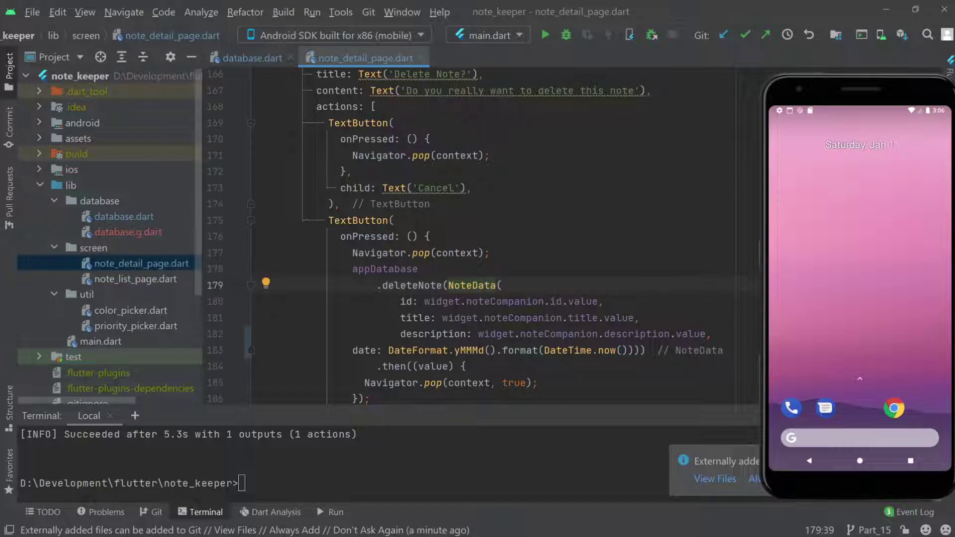
pyautogui.click(430, 236)
pyautogui.scroll(6, 418, 265)
pyautogui.scroll(3, 418, 267)
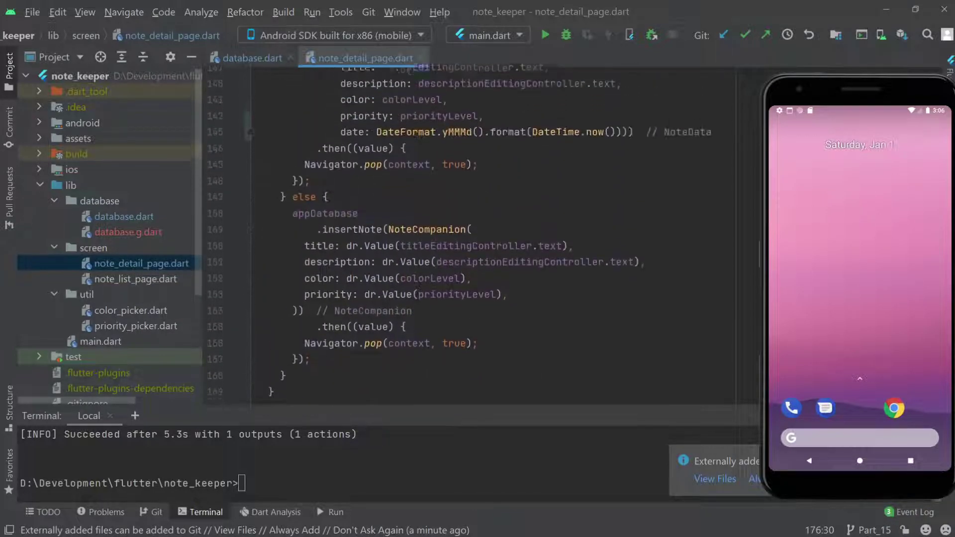
pyautogui.scroll(2, 374, 224)
pyautogui.scroll(3, 336, 201)
pyautogui.scroll(-1, 317, 187)
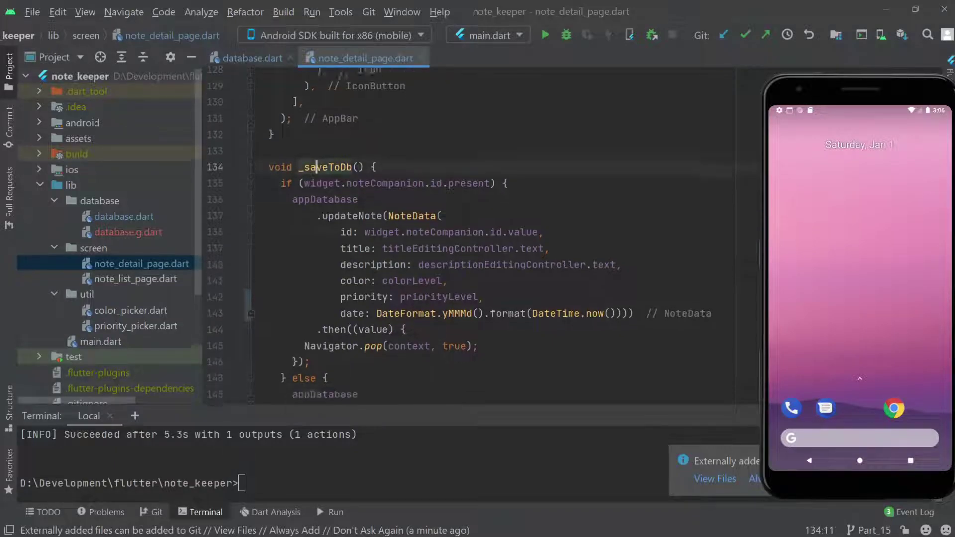
# Add a date entry with the pasted date expression after priority in insertNote's NoteCompanion
pyautogui.click(403, 301)
pyautogui.scroll(-3, 404, 301)
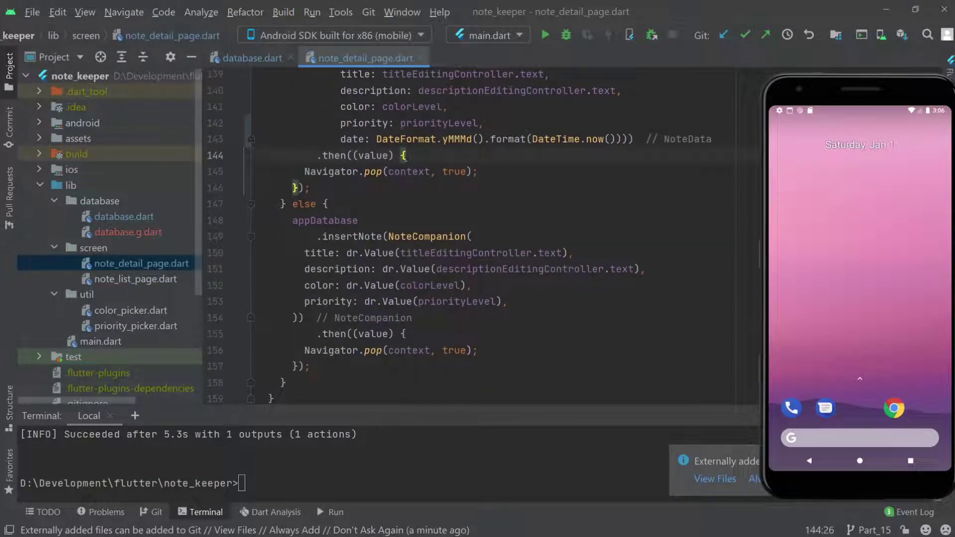
pyautogui.moveTo(299, 237); pyautogui.dragTo(305, 318)
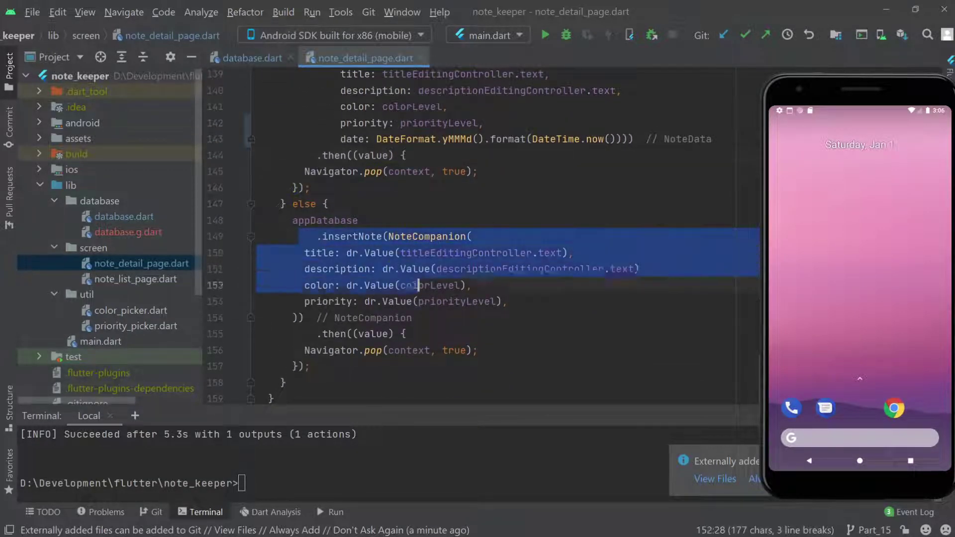
pyautogui.click(526, 301)
pyautogui.press('Return')
pyautogui.write('d')
pyautogui.press('Return')
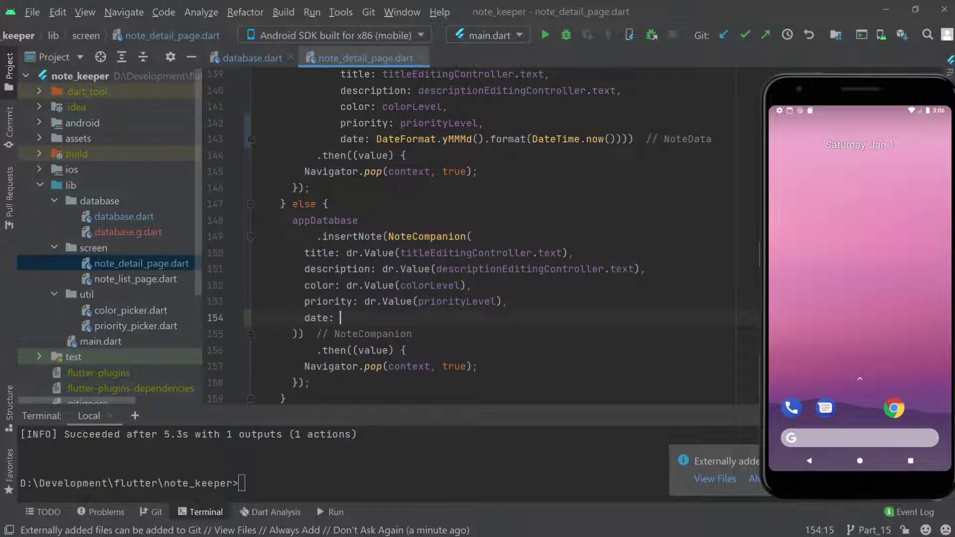
pyautogui.write('DateFormat.yMMMd().format(DateTime.now())')
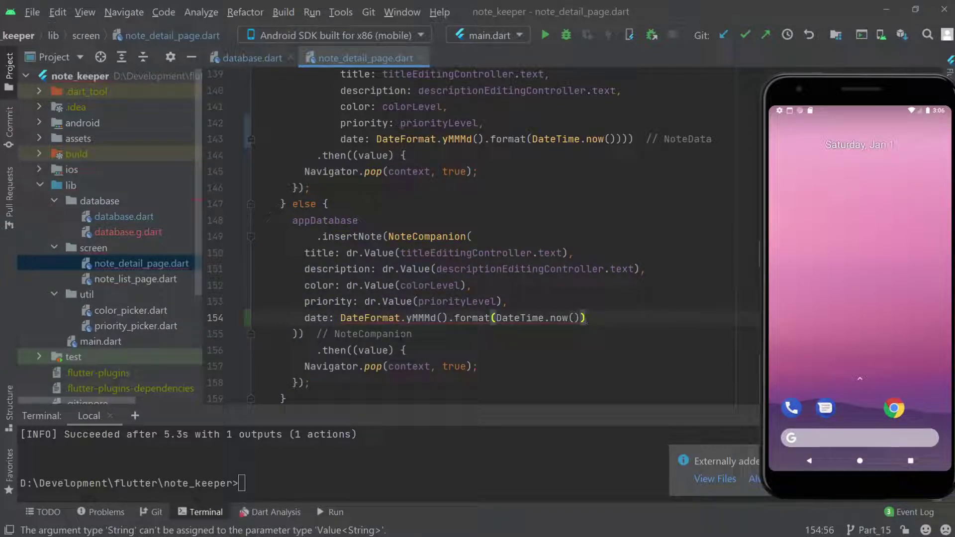
# Wrap the value as dr.Value(DateFormat.yMMMd().format(DateTime.now())) and compare with the other date arguments
pyautogui.moveTo(365, 301); pyautogui.dragTo(504, 301)
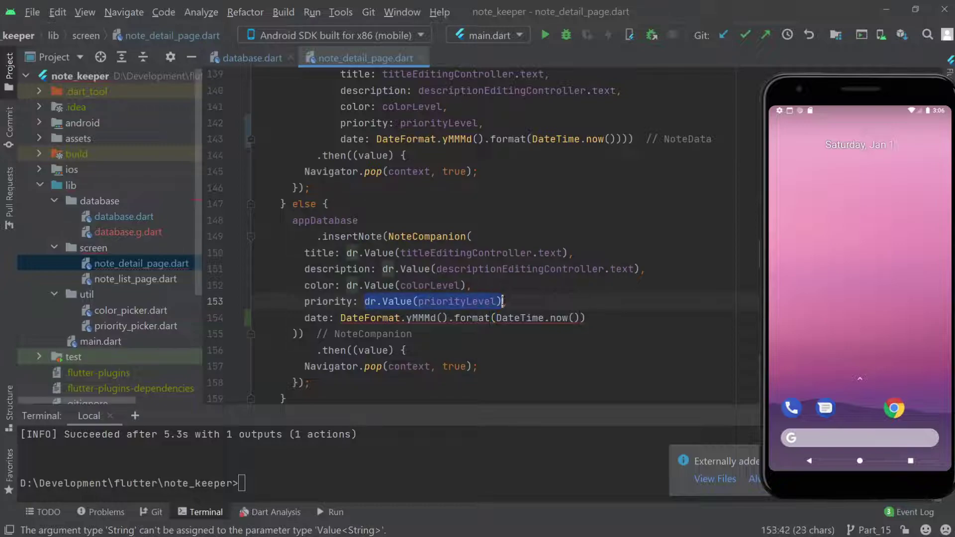
pyautogui.hotkey('ctrl', 'c')
pyautogui.click(340, 318)
pyautogui.hotkey('ctrl', 'v')
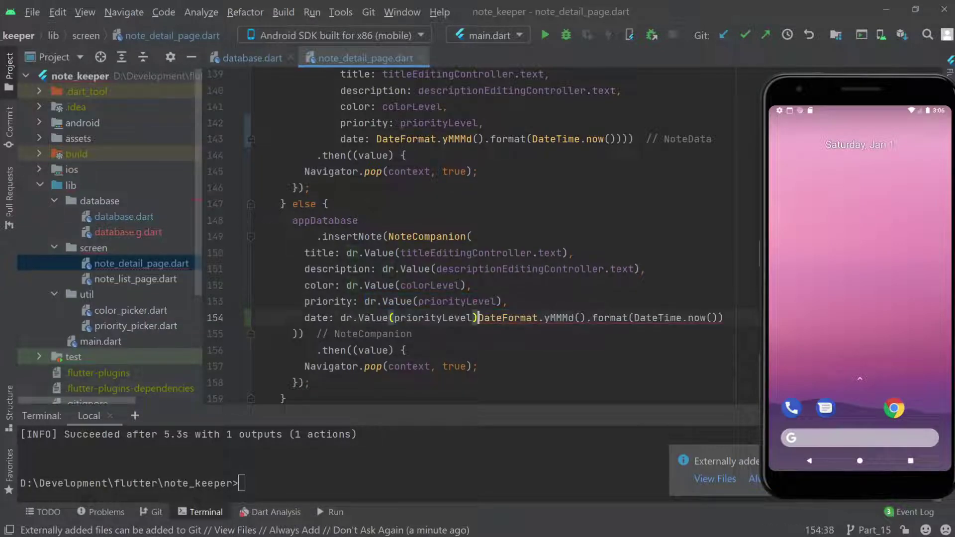
pyautogui.hotkey('shift', 'End')
pyautogui.press('Delete')
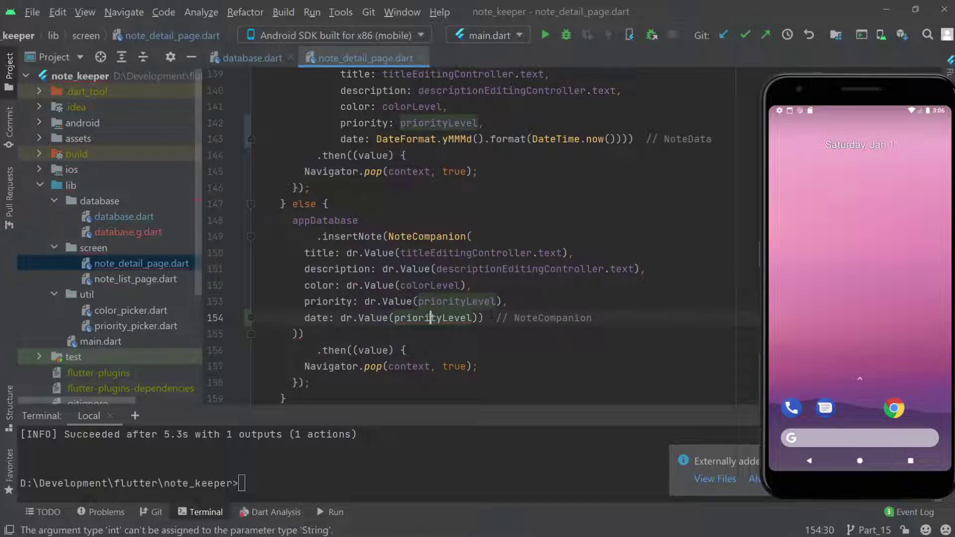
pyautogui.press('BackSpace')
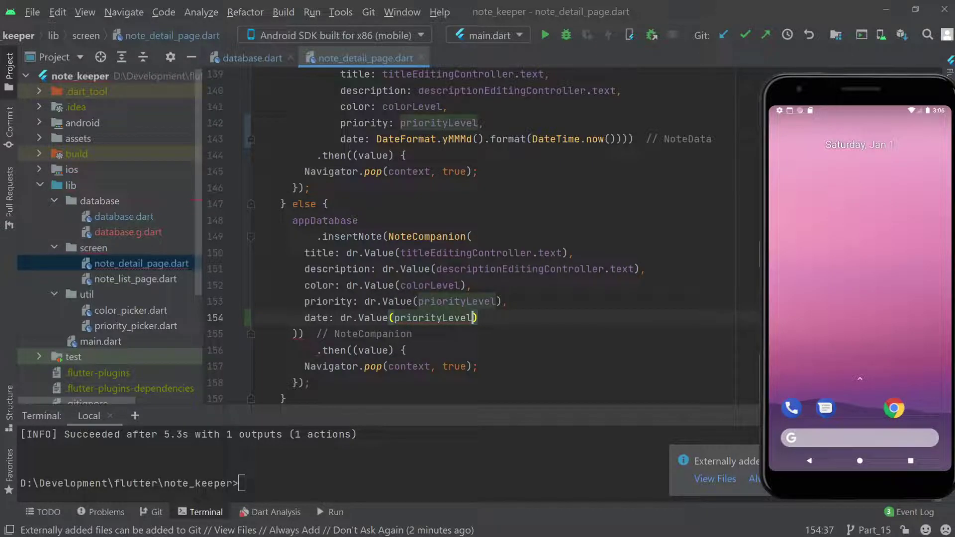
pyautogui.hotkey('ctrl', 'shift', 'Left')
pyautogui.hotkey('ctrl', 'v')
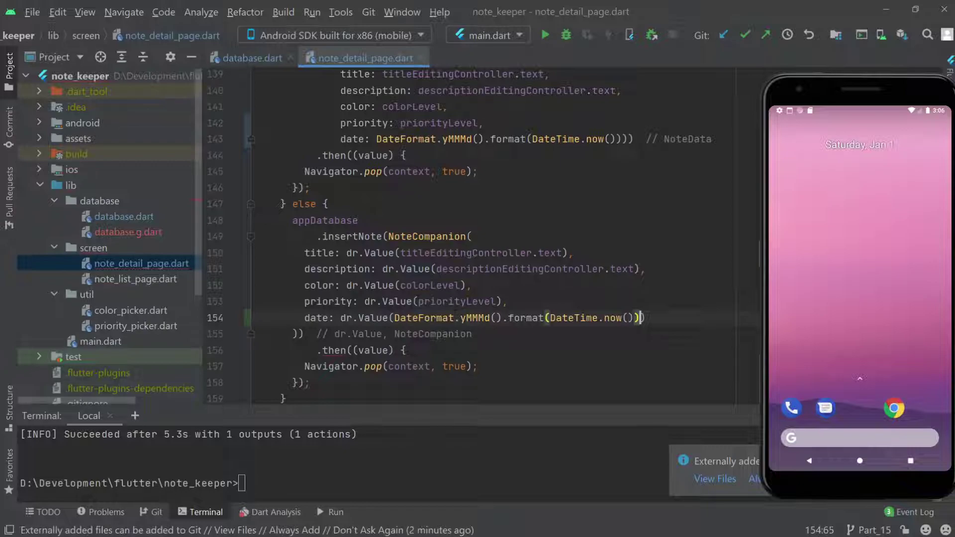
pyautogui.click(450, 317)
pyautogui.write(')')
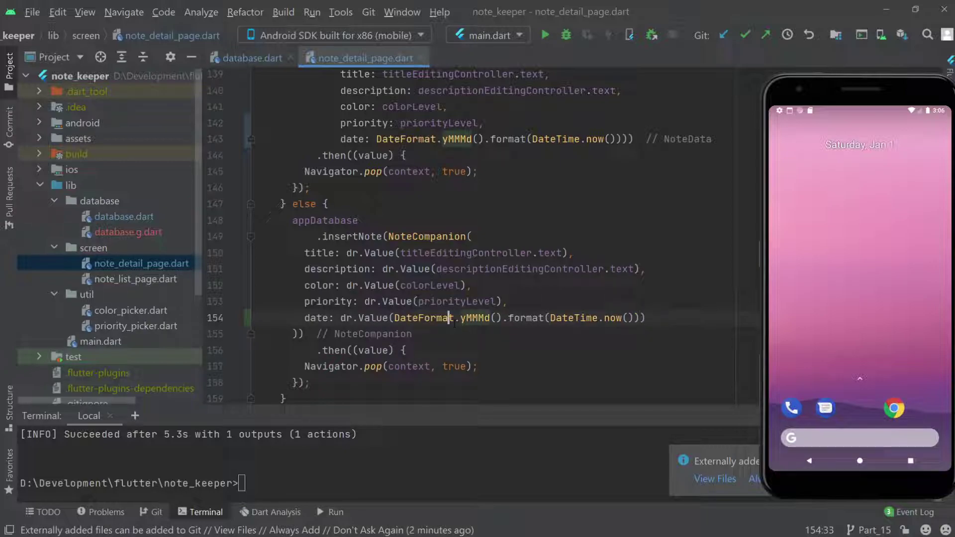
pyautogui.moveTo(365, 140); pyautogui.dragTo(573, 129)
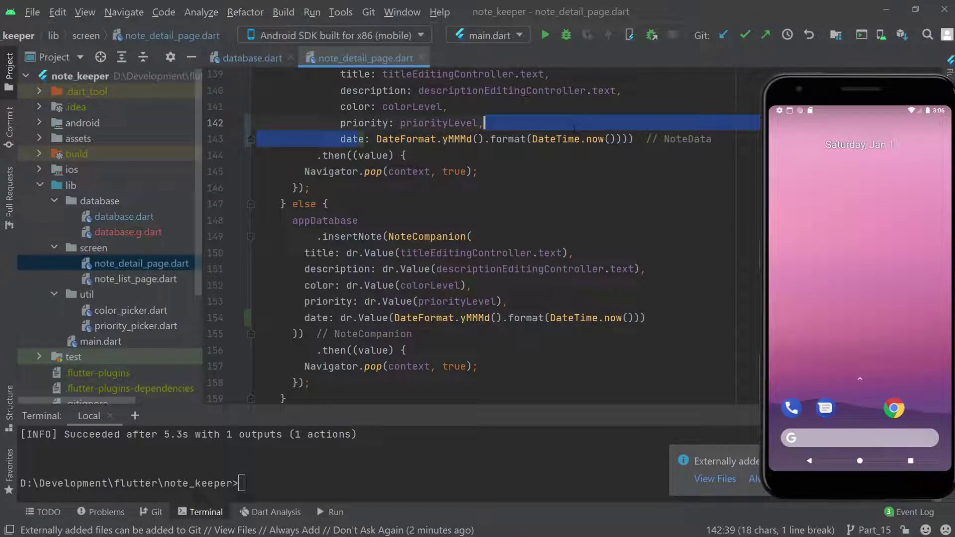
pyautogui.moveTo(396, 318); pyautogui.dragTo(594, 318)
pyautogui.scroll(-3, 489, 239)
pyautogui.scroll(-3, 489, 238)
pyautogui.scroll(-3, 489, 239)
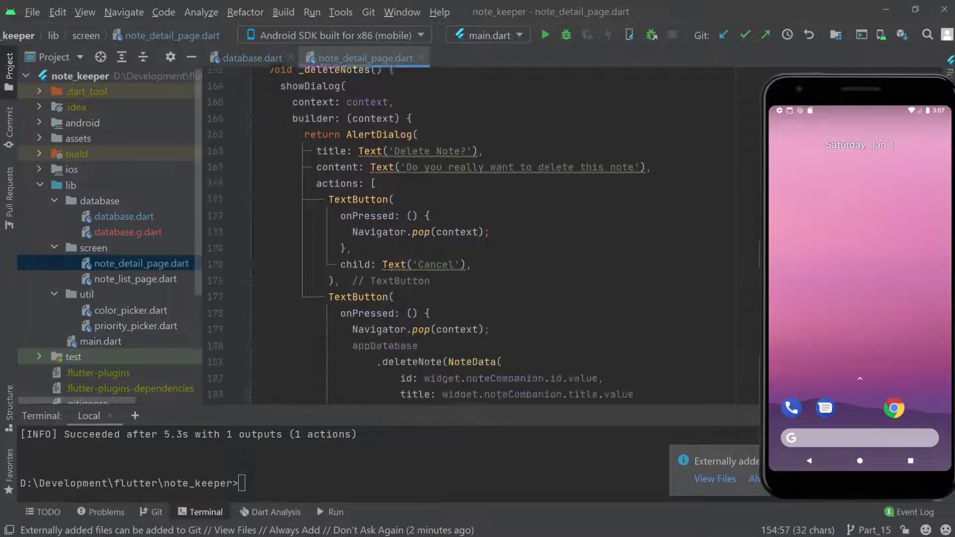
pyautogui.scroll(-1, 489, 239)
pyautogui.click(485, 318)
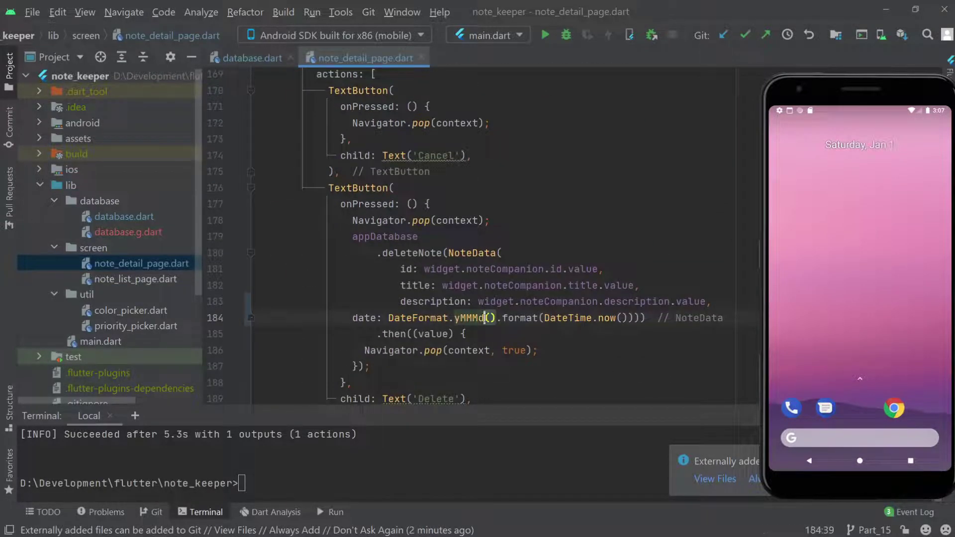
# In note_list_page.dart, replace the card's hard-coded '12/12/2021' with noteData.date
pyautogui.doubleClick(135, 279)
pyautogui.scroll(3, 489, 239)
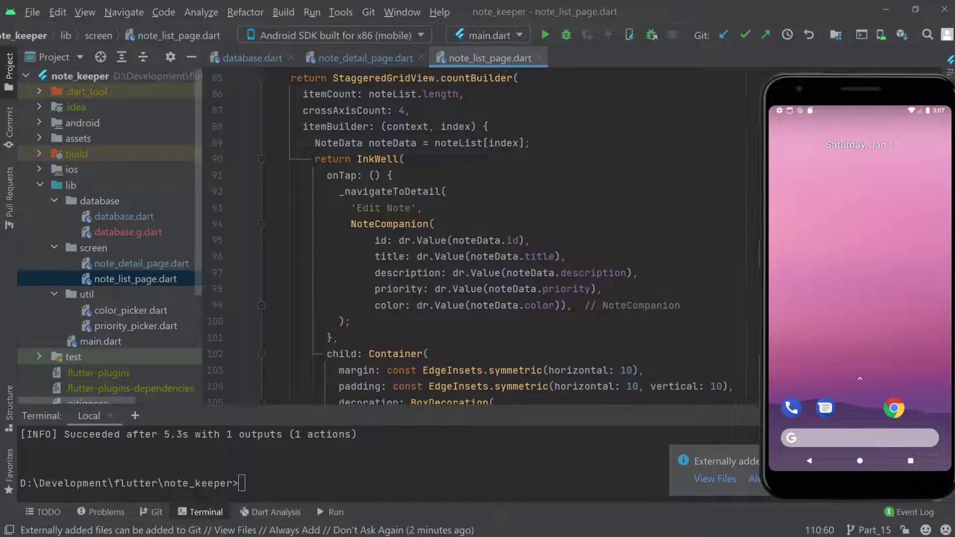
pyautogui.scroll(-4, 498, 237)
pyautogui.scroll(-3, 497, 238)
pyautogui.scroll(-3, 498, 237)
pyautogui.scroll(-3, 498, 237)
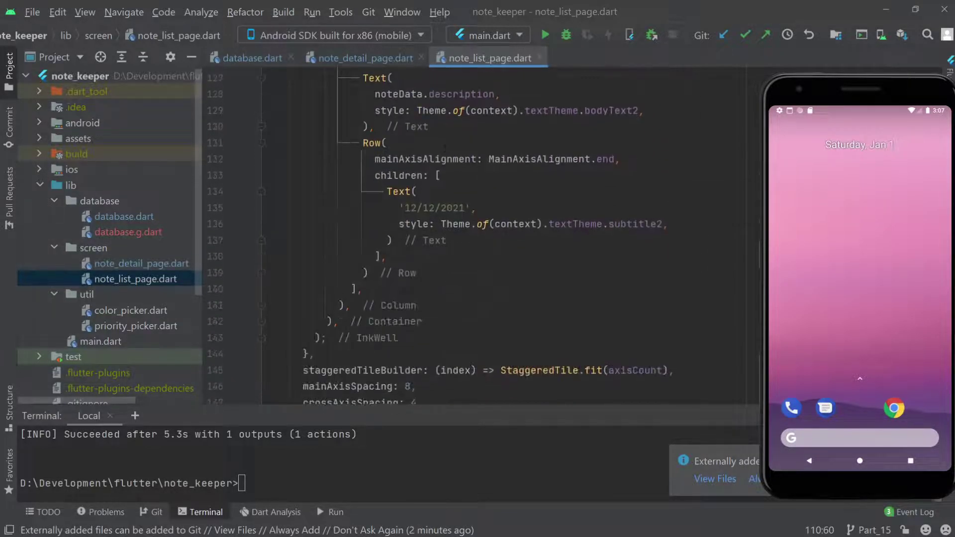
pyautogui.moveTo(393, 207); pyautogui.dragTo(471, 208)
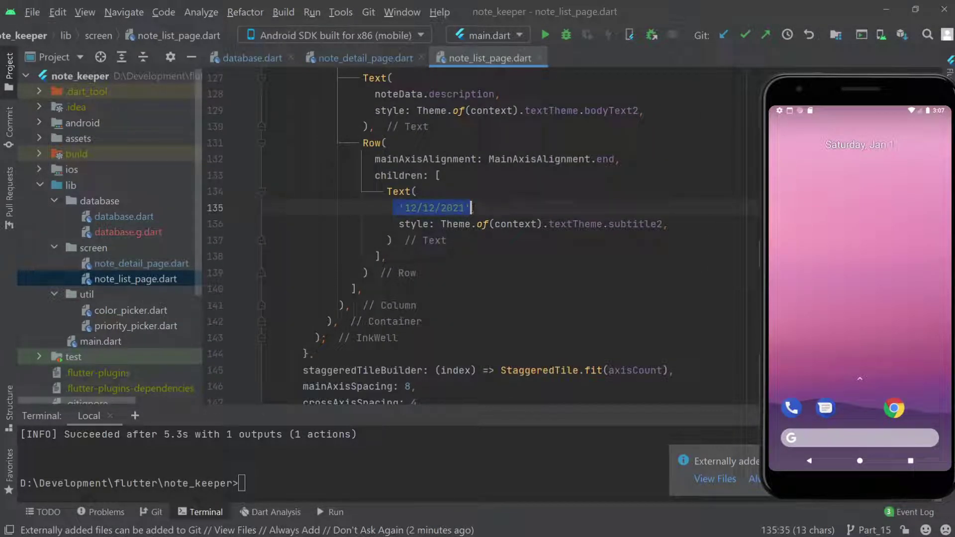
pyautogui.press('BackSpace')
pyautogui.write('not')
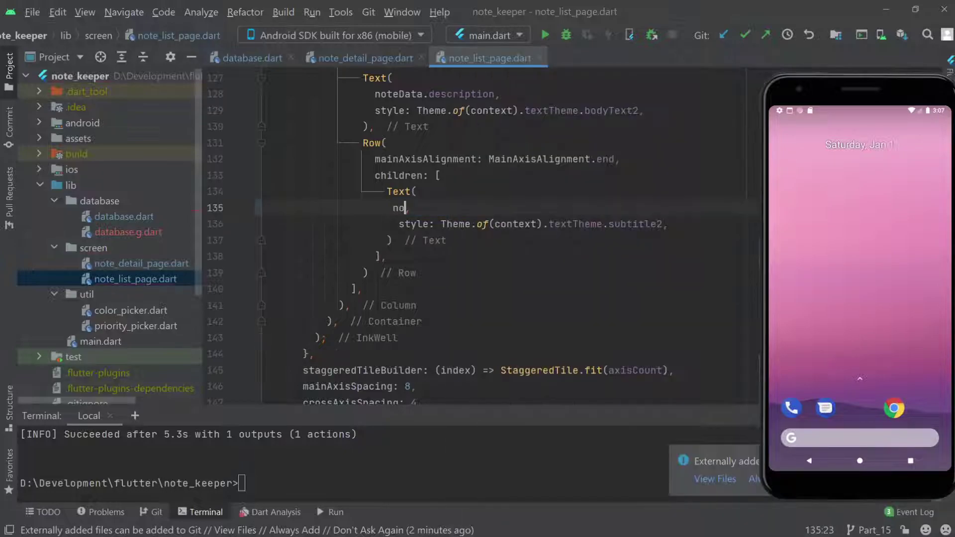
pyautogui.write('e')
pyautogui.press('Down')
pyautogui.press('Return')
pyautogui.write('.')
pyautogui.press('Down')
pyautogui.press('Down')
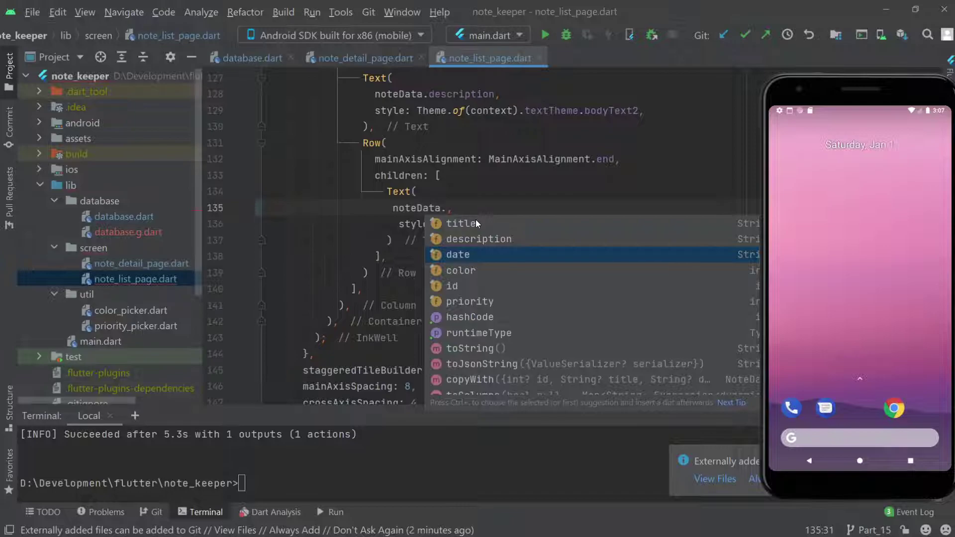
pyautogui.press('Return')
pyautogui.write(',')
pyautogui.scroll(2, 475, 220)
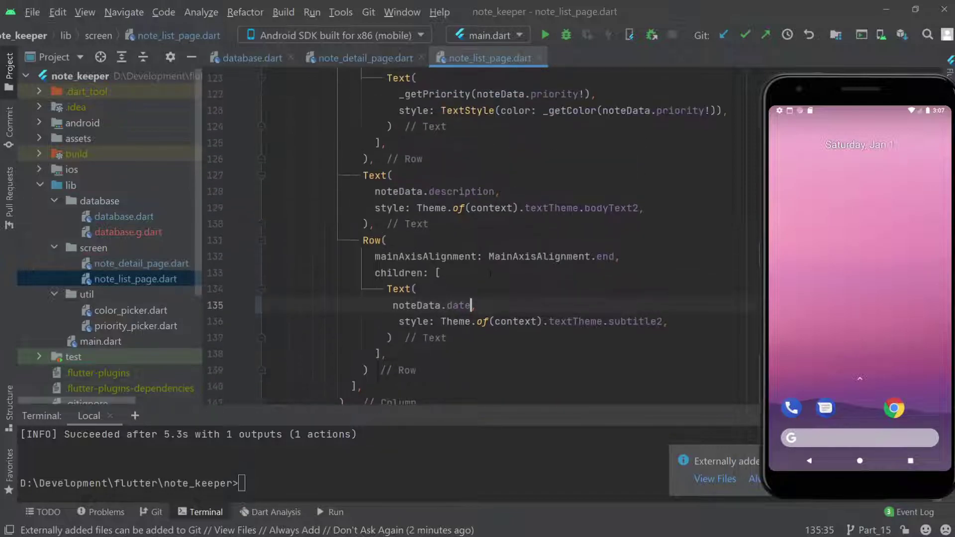
pyautogui.click(491, 274)
pyautogui.click(375, 224)
pyautogui.scroll(1, 375, 224)
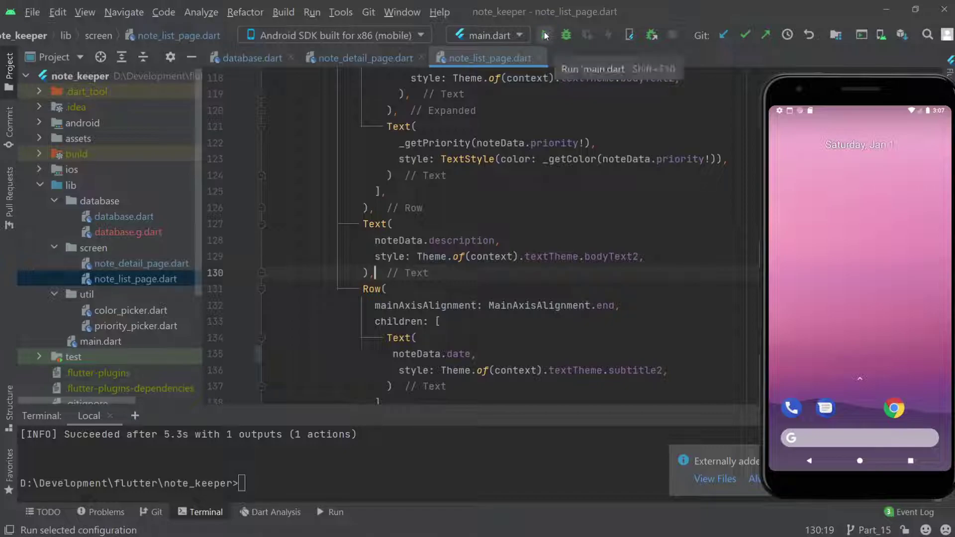
# Run note_keeper in debug mode on the Android SDK x86 emulator and open database.g.dart
pyautogui.click(550, 43)
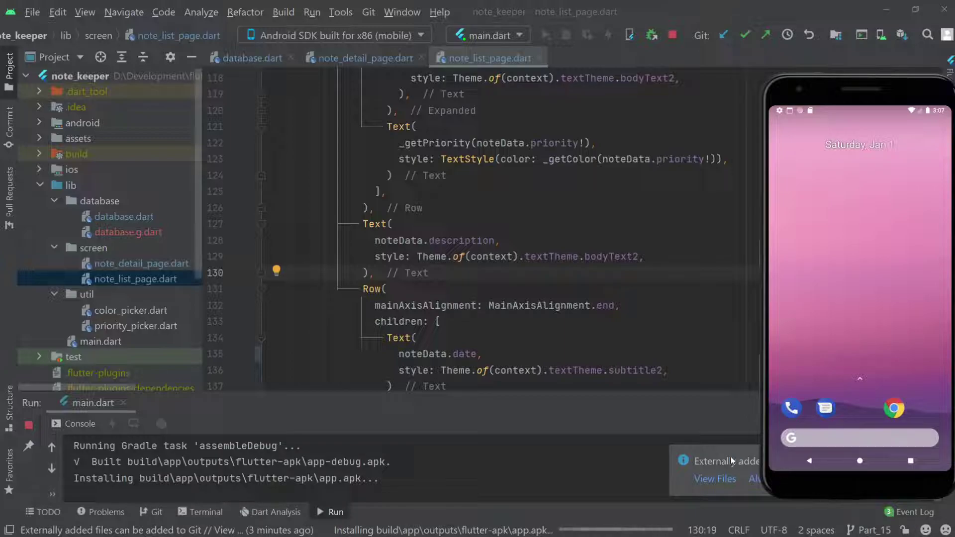
pyautogui.moveTo(523, 400); pyautogui.dragTo(535, 308)
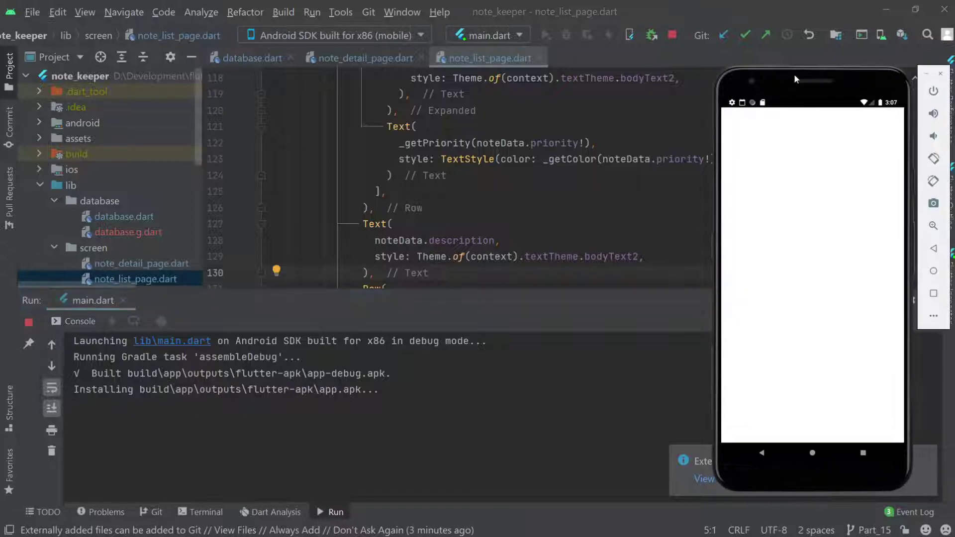
pyautogui.doubleClick(118, 234)
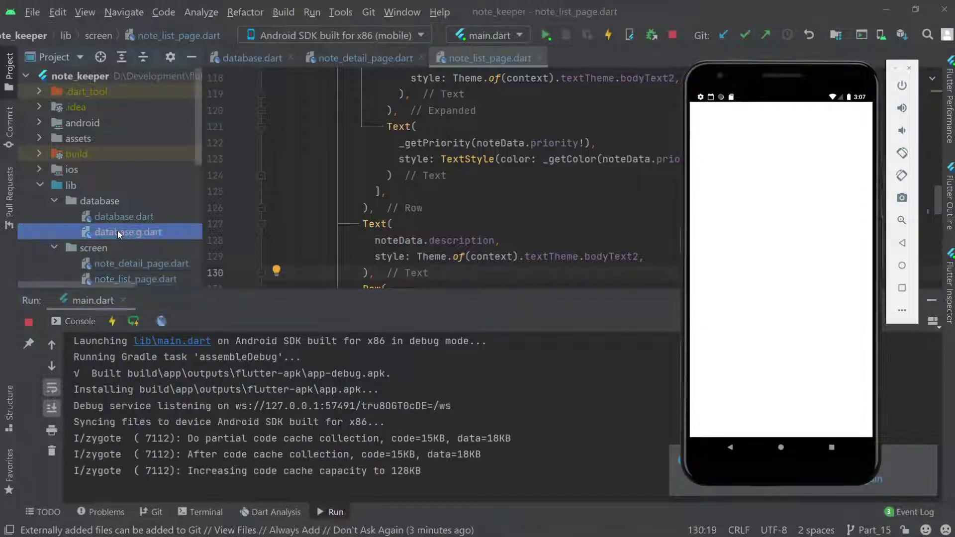
# Select the 'String date;' declaration in database.g.dart and fold the NoteData class
pyautogui.click(366, 232)
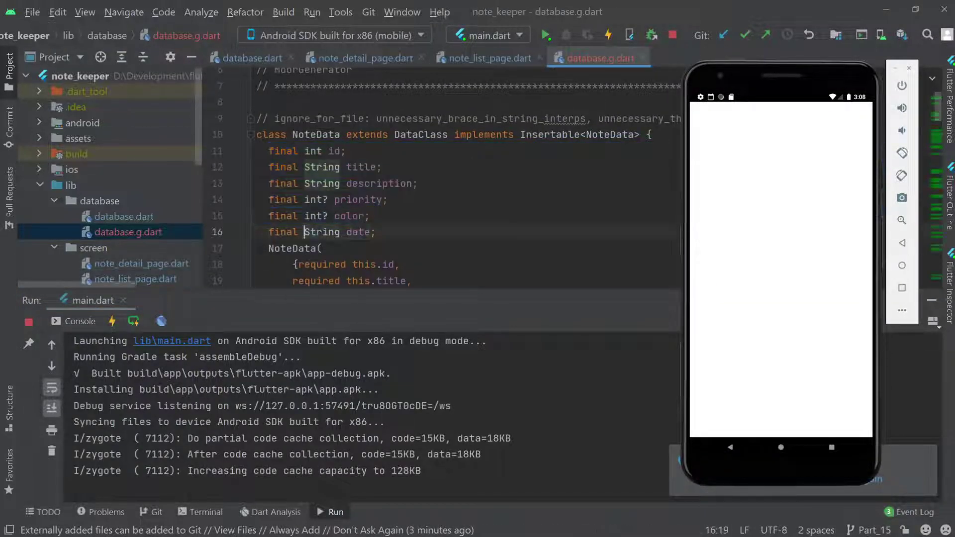
pyautogui.moveTo(305, 232); pyautogui.dragTo(376, 232)
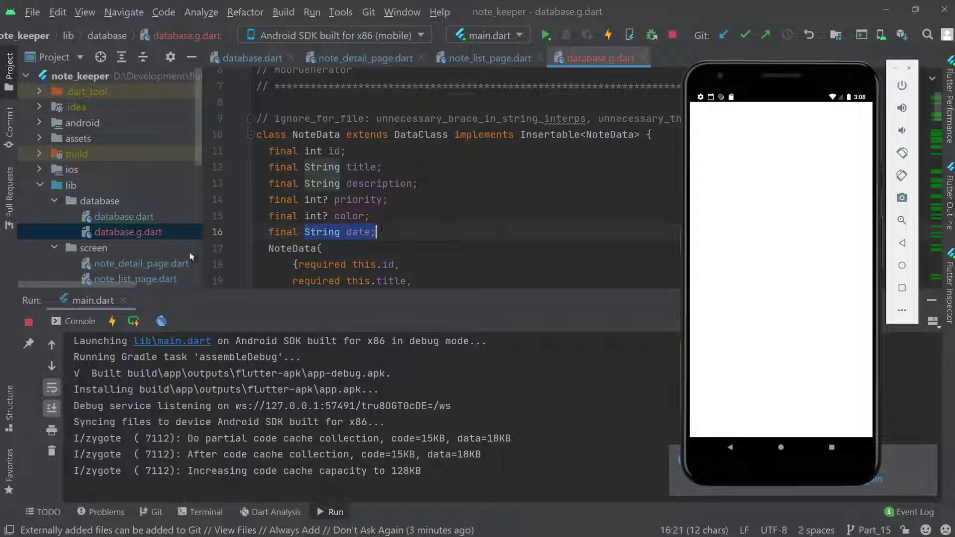
pyautogui.click(249, 135)
pyautogui.scroll(2, 250, 135)
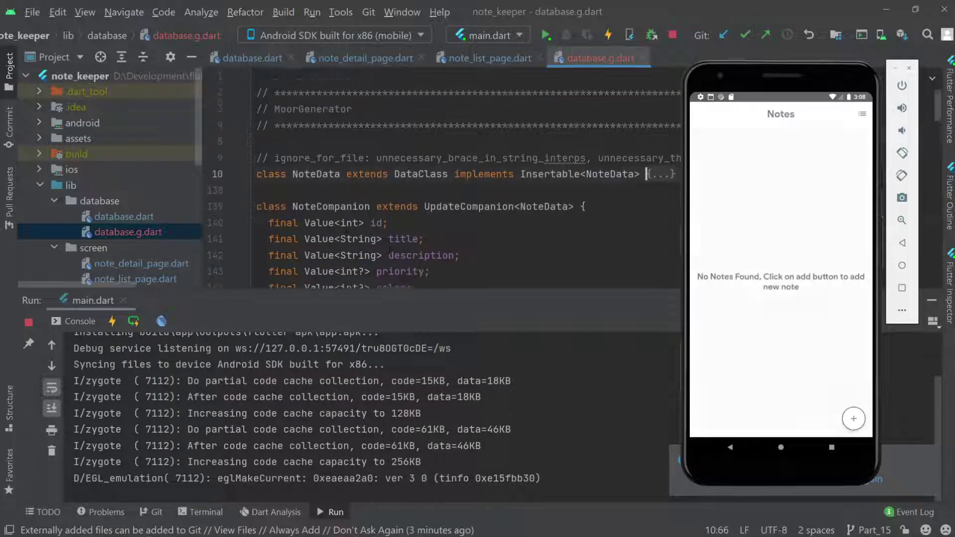
# Review database.dart's column definitions and bring up the emulator's Add Note screen
pyautogui.doubleClick(124, 217)
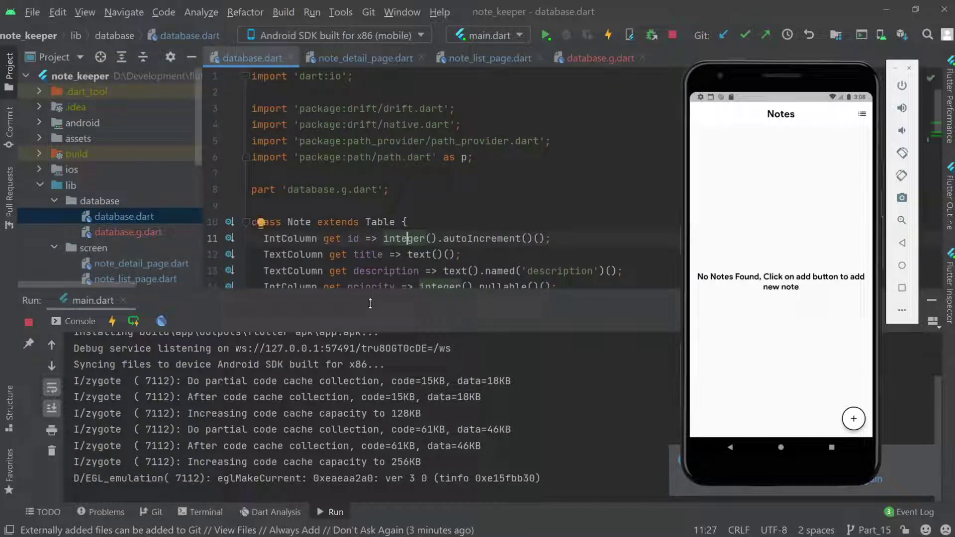
pyautogui.moveTo(369, 302); pyautogui.dragTo(386, 391)
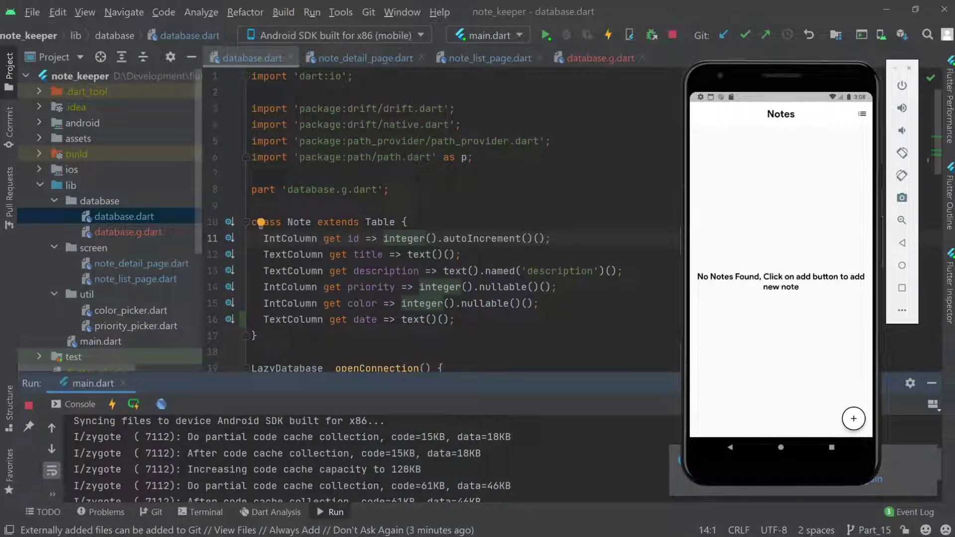
pyautogui.click(497, 303)
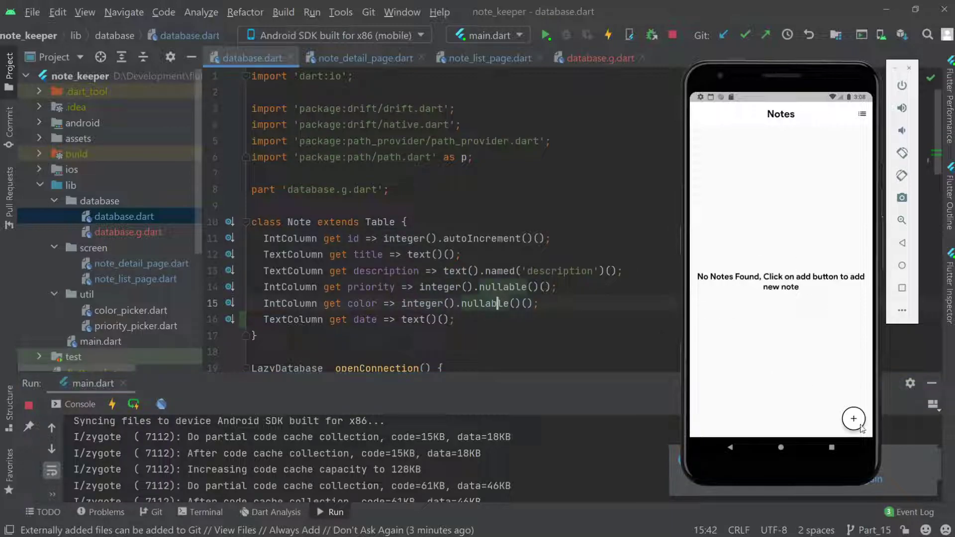
pyautogui.click(700, 405)
pyautogui.click(853, 419)
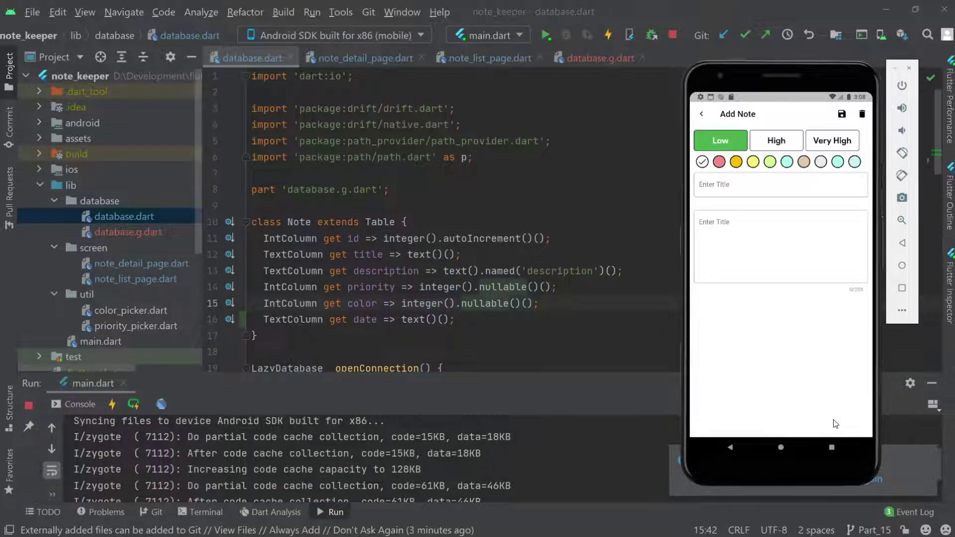
# Save a pink, Very High priority note 'Important meeting' with description 'some desc'
pyautogui.click(718, 162)
pyautogui.click(724, 188)
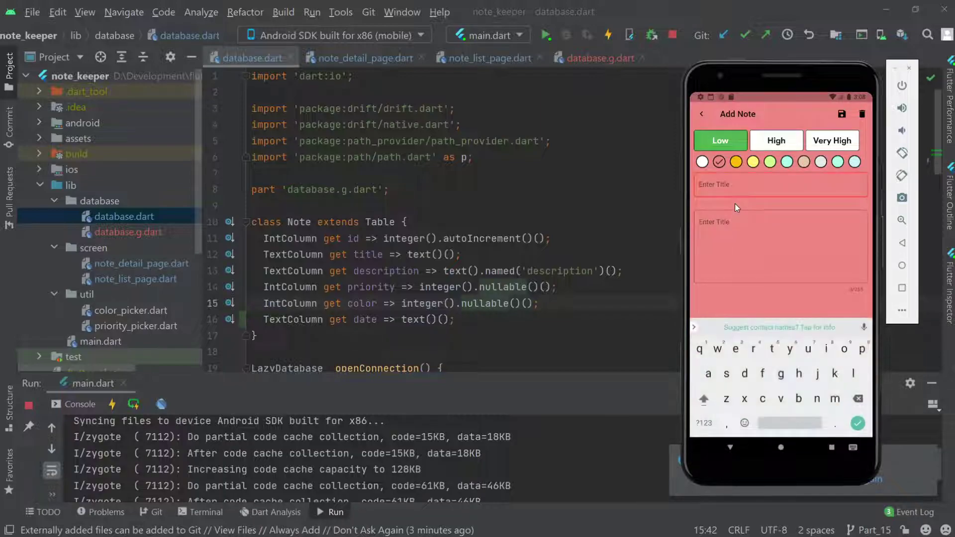
pyautogui.write('Imp')
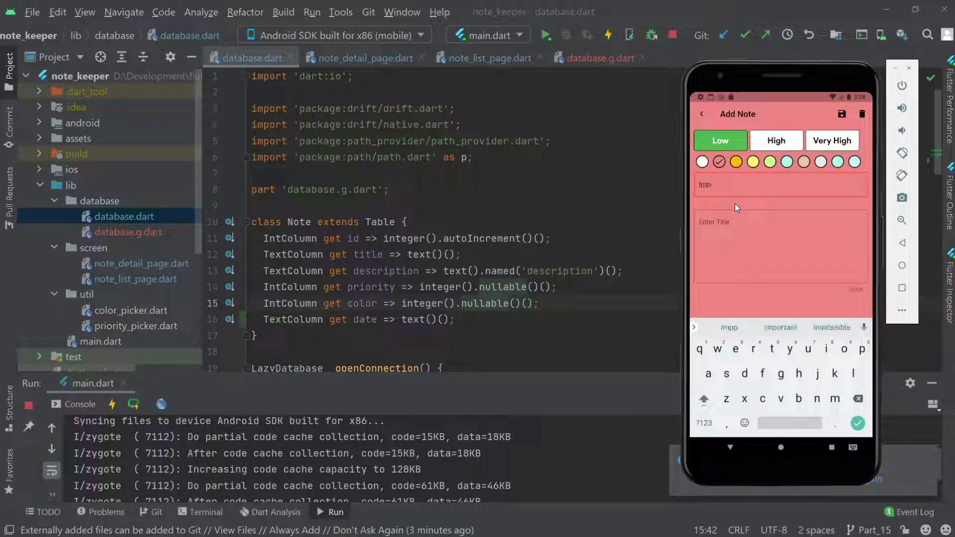
pyautogui.write('ortant ')
pyautogui.write('meeting')
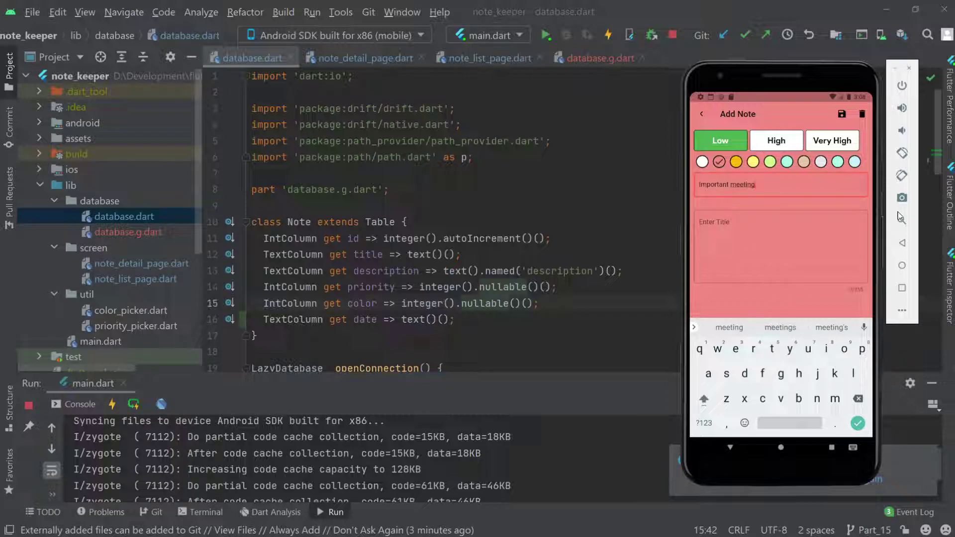
pyautogui.click(825, 146)
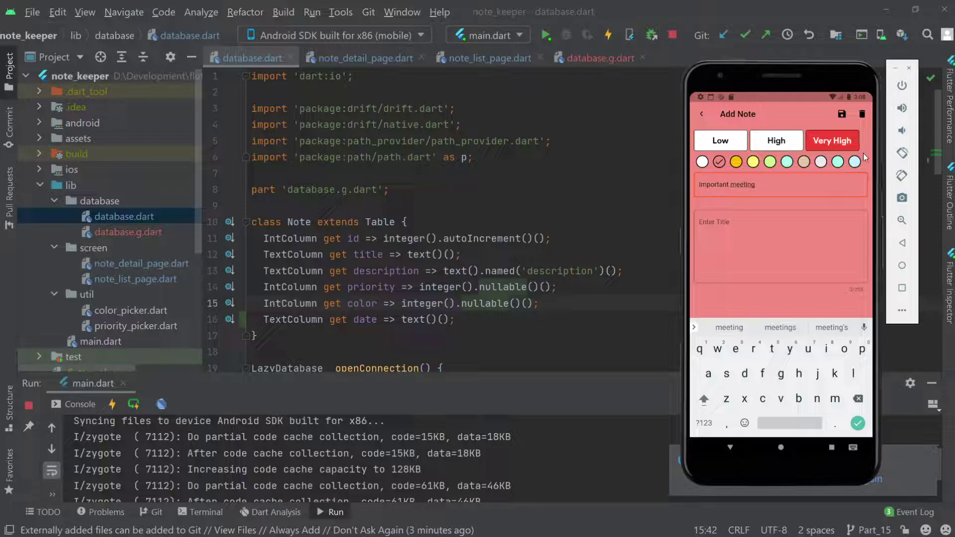
pyautogui.click(723, 244)
pyautogui.write('so')
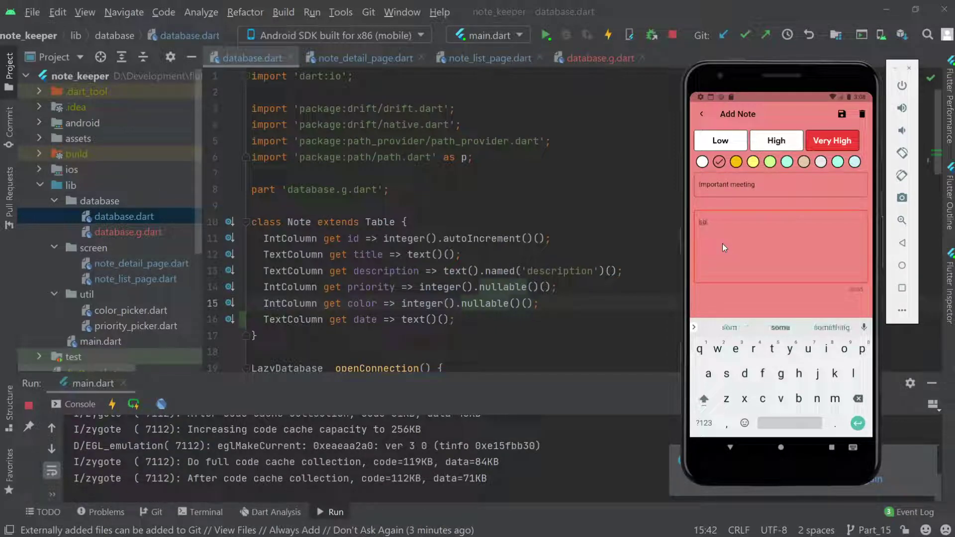
pyautogui.write('me desc')
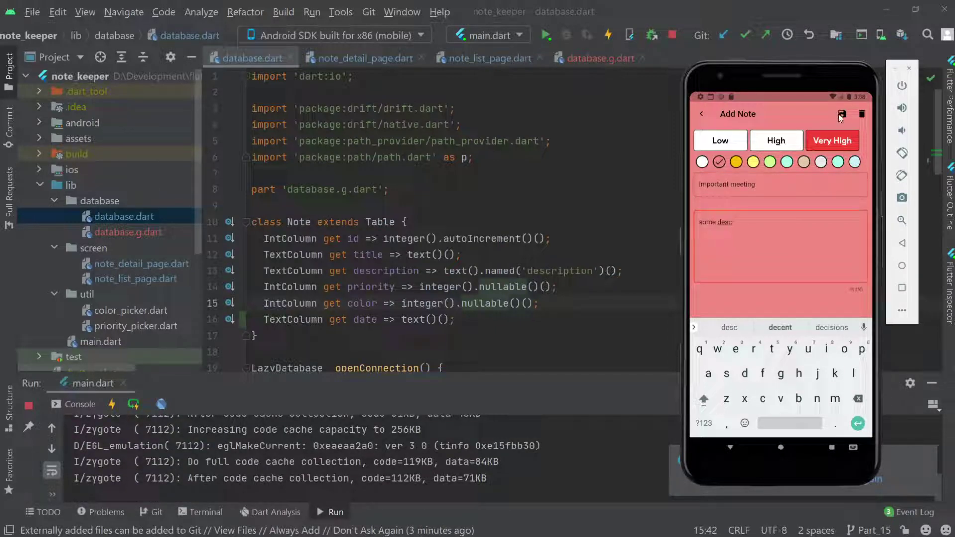
pyautogui.click(841, 114)
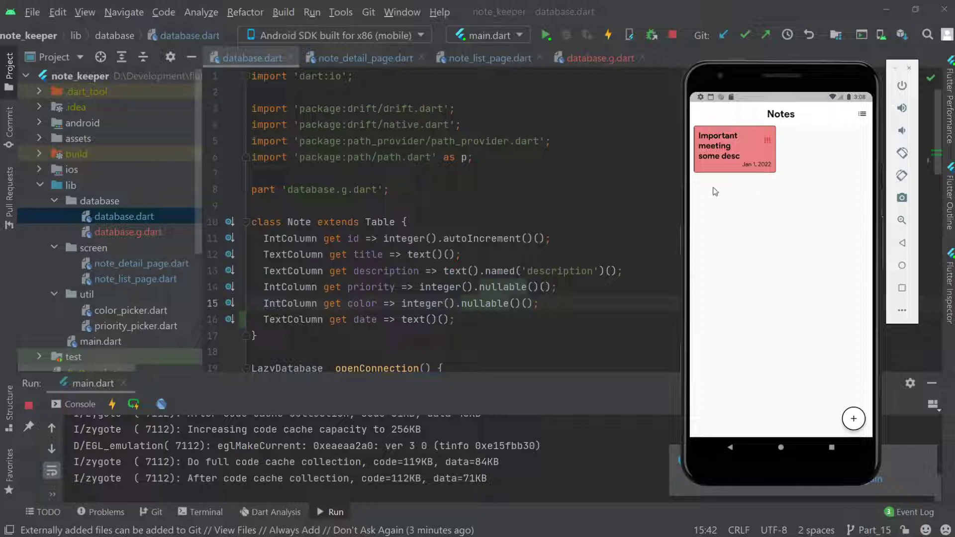
# Save a light-green, High priority note titled 'test' with description 'test desc'
pyautogui.click(852, 420)
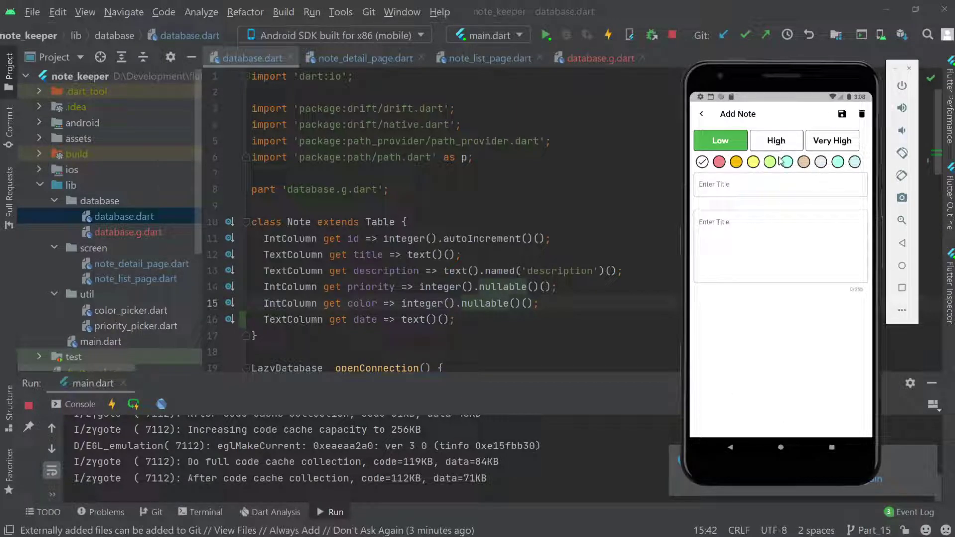
pyautogui.click(776, 140)
pyautogui.click(770, 161)
pyautogui.click(732, 193)
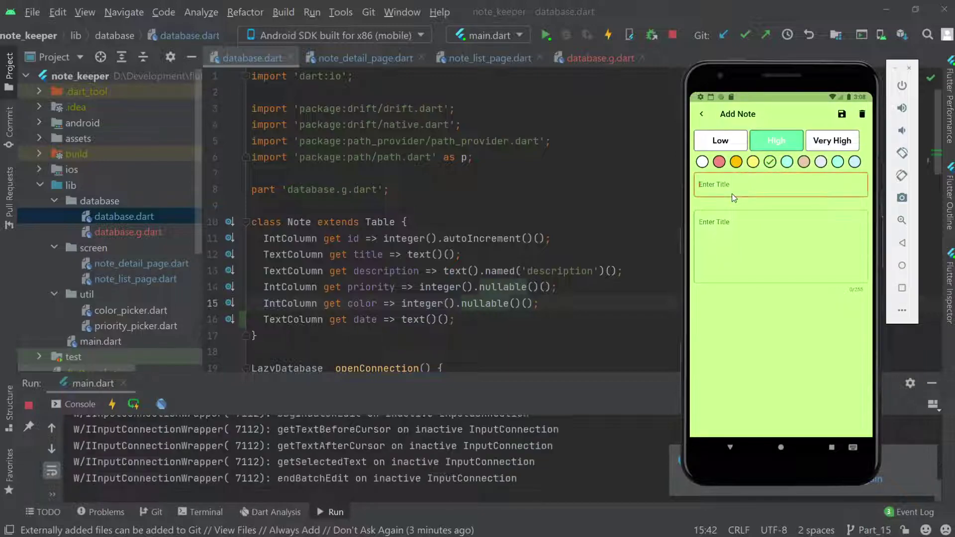
pyautogui.write('test')
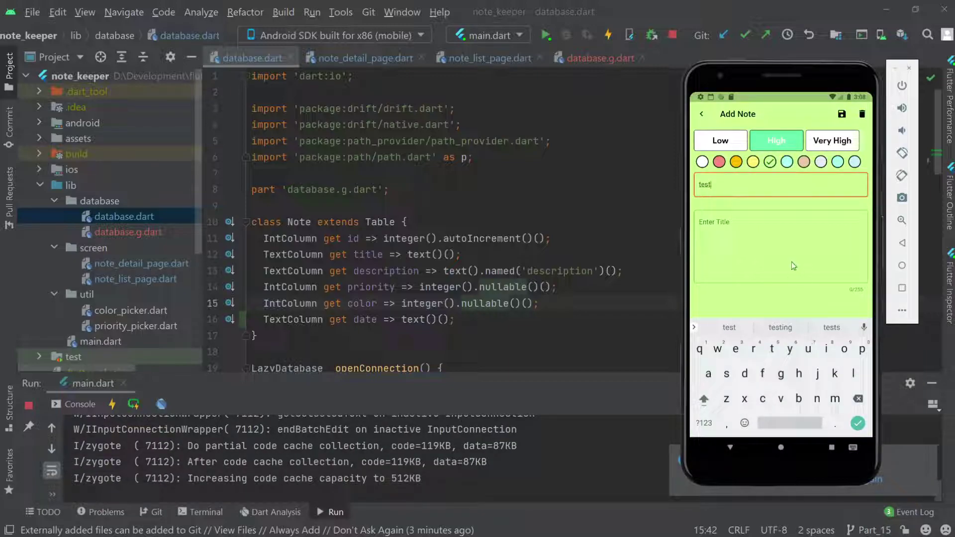
pyautogui.click(792, 266)
pyautogui.write('test')
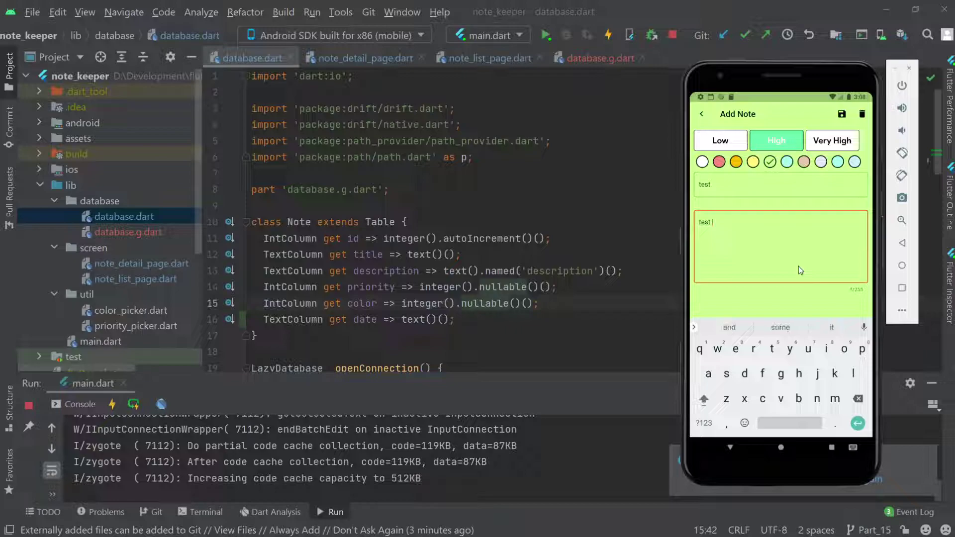
pyautogui.write(' desc')
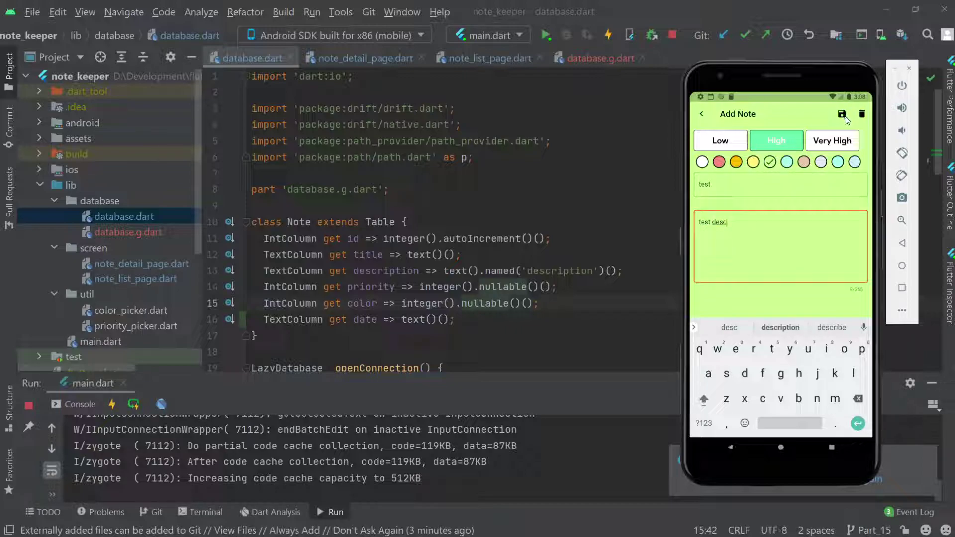
pyautogui.click(842, 114)
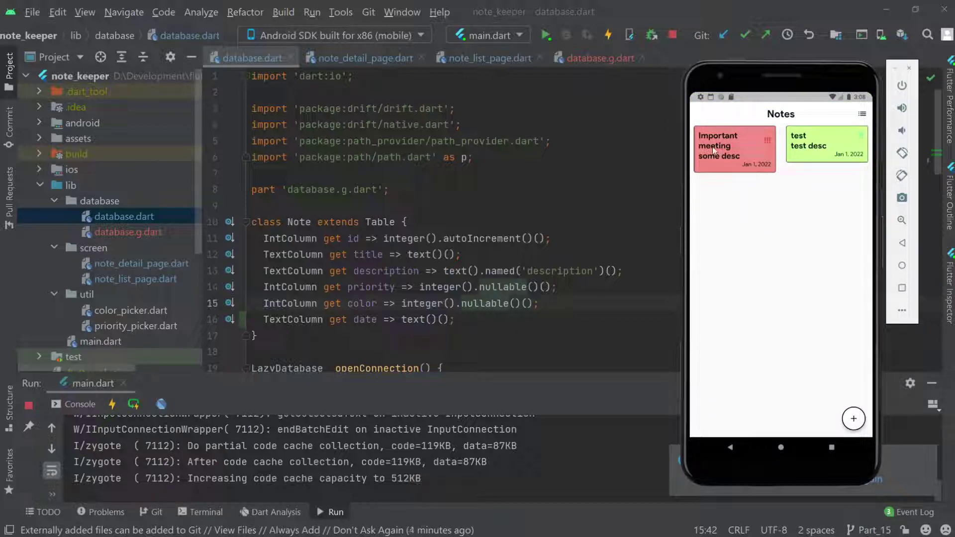
# In note_list_page.dart, re-enter bodyText2 on line 129 using code completion
pyautogui.click(432, 207)
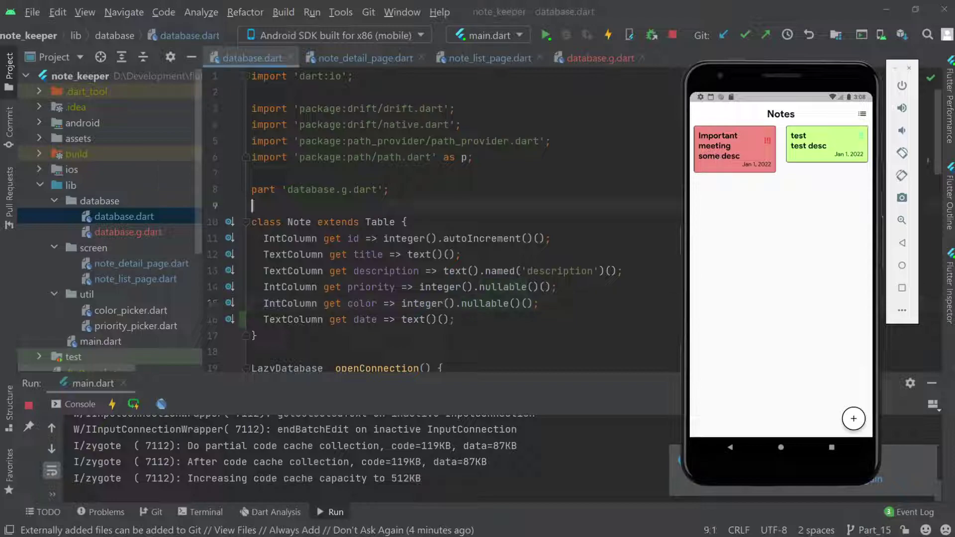
pyautogui.click(489, 58)
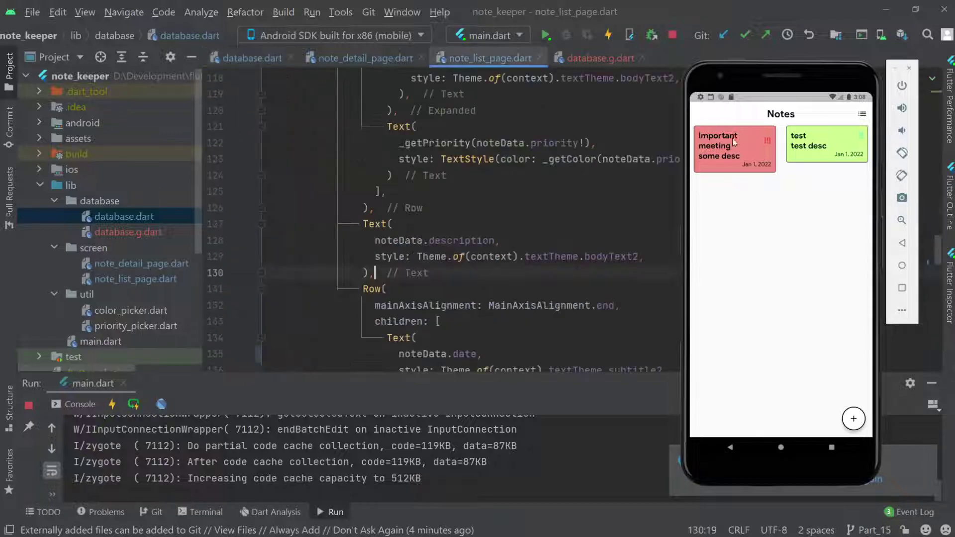
pyautogui.scroll(1, 440, 223)
pyautogui.click(637, 306)
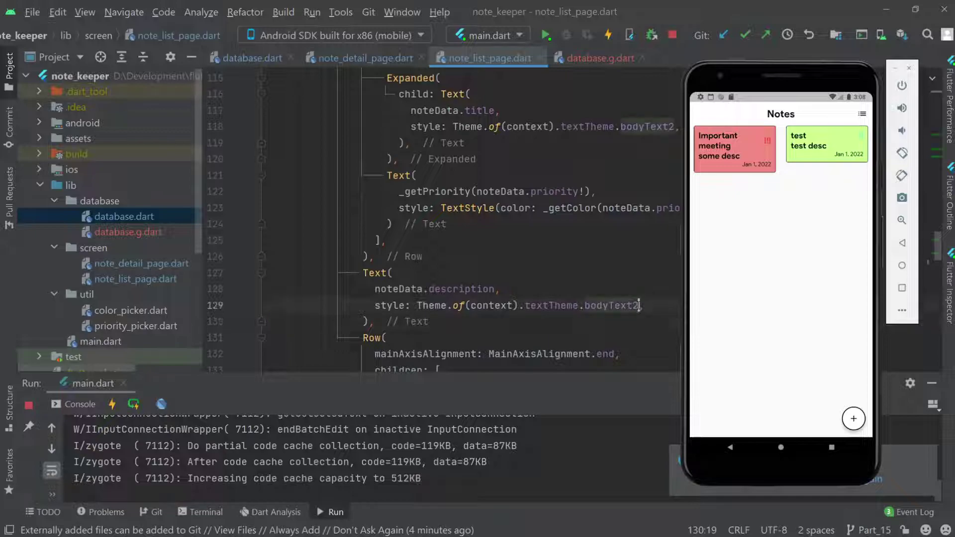
pyautogui.press('BackSpace')
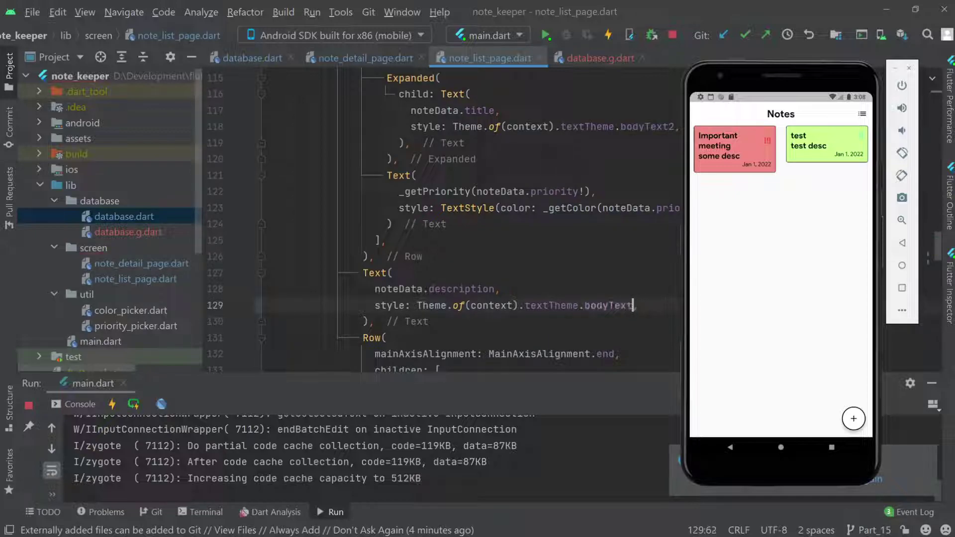
pyautogui.hotkey('ctrl', 'space')
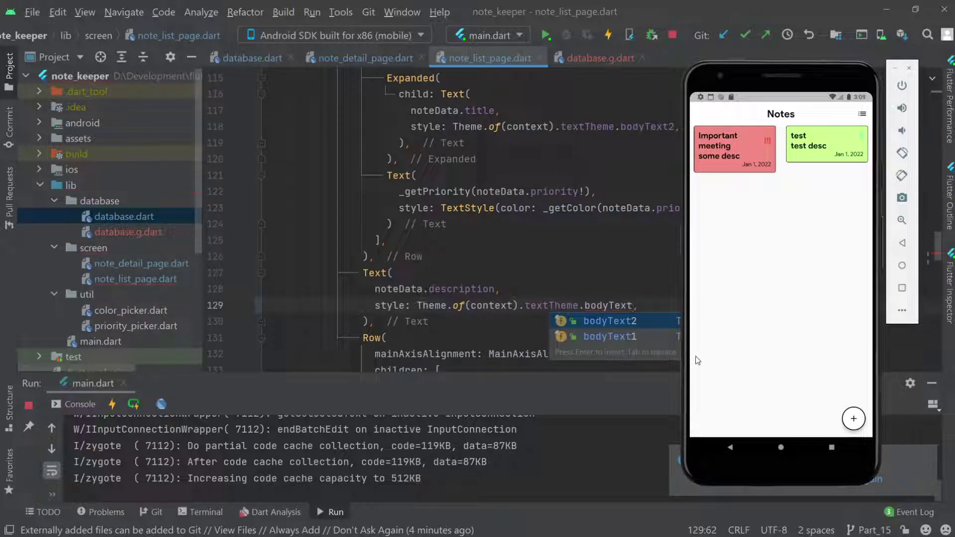
pyautogui.press('Return')
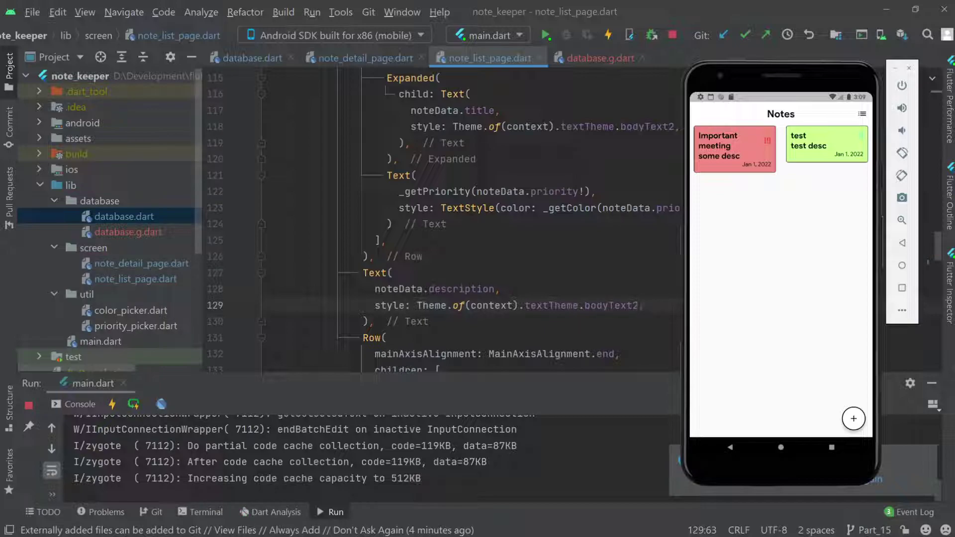
# Check main.dart's bodyText2 and bodyText1 theme styles, then return to note_list_page.dart
pyautogui.hotkey('ctrl', 'shift', 'n')
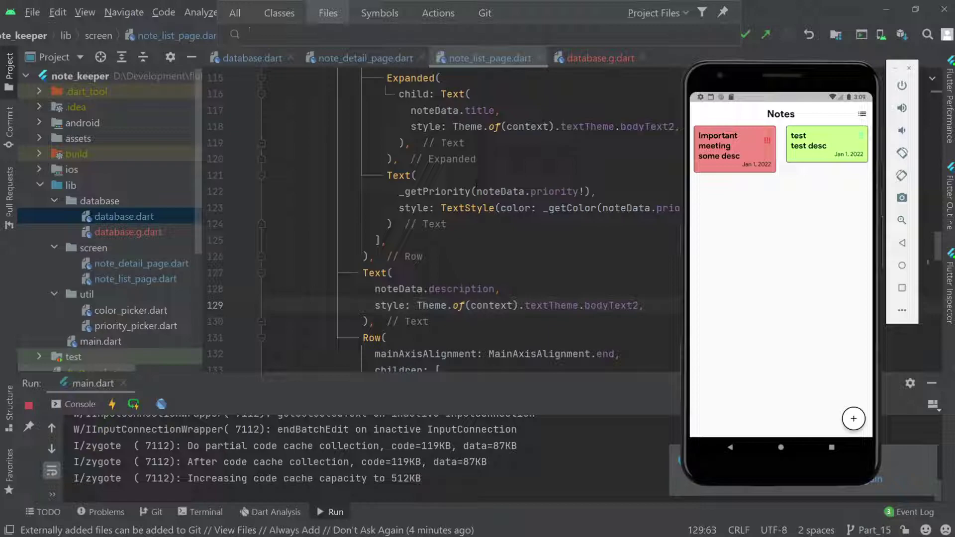
pyautogui.write('main.da')
pyautogui.press('Return')
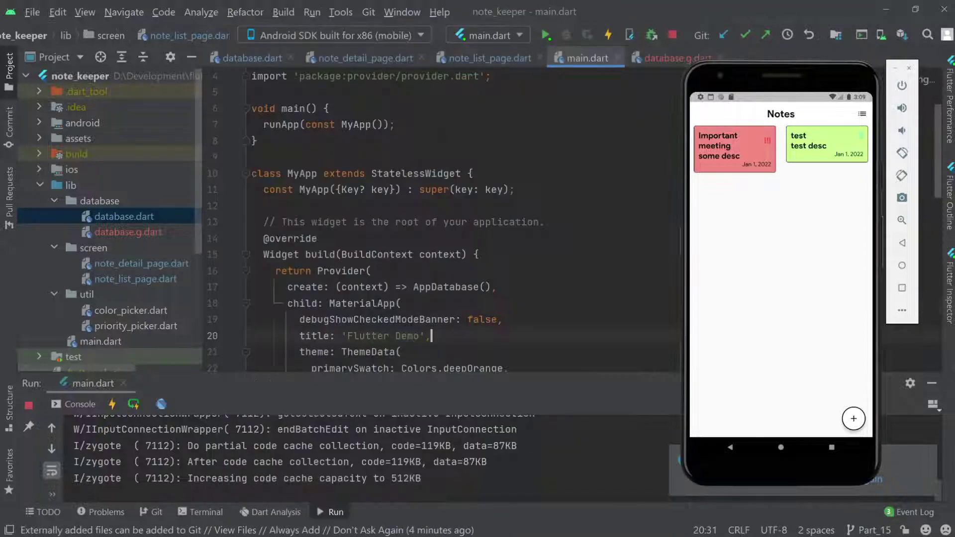
pyautogui.scroll(-5, 465, 257)
pyautogui.scroll(-3, 465, 256)
pyautogui.scroll(-1, 465, 256)
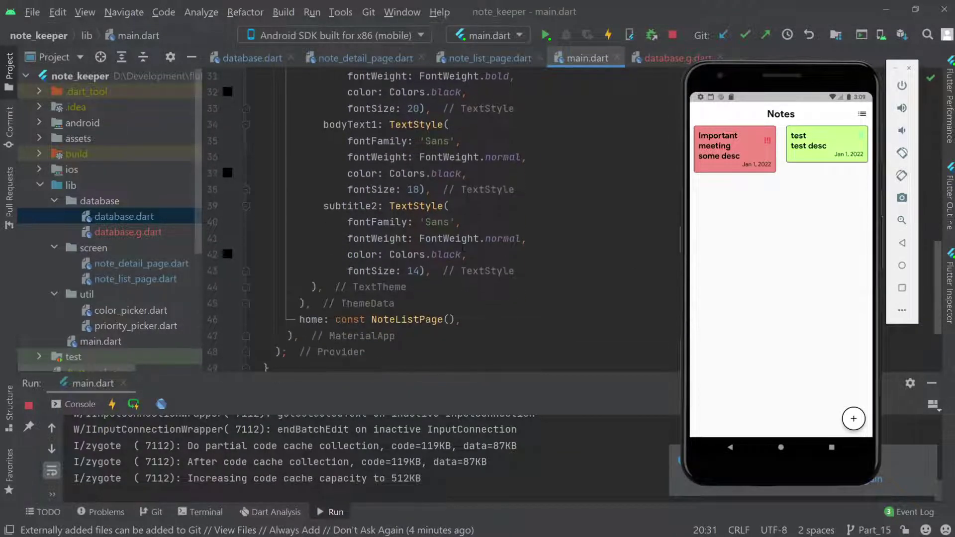
pyautogui.scroll(3, 463, 240)
pyautogui.scroll(3, 463, 240)
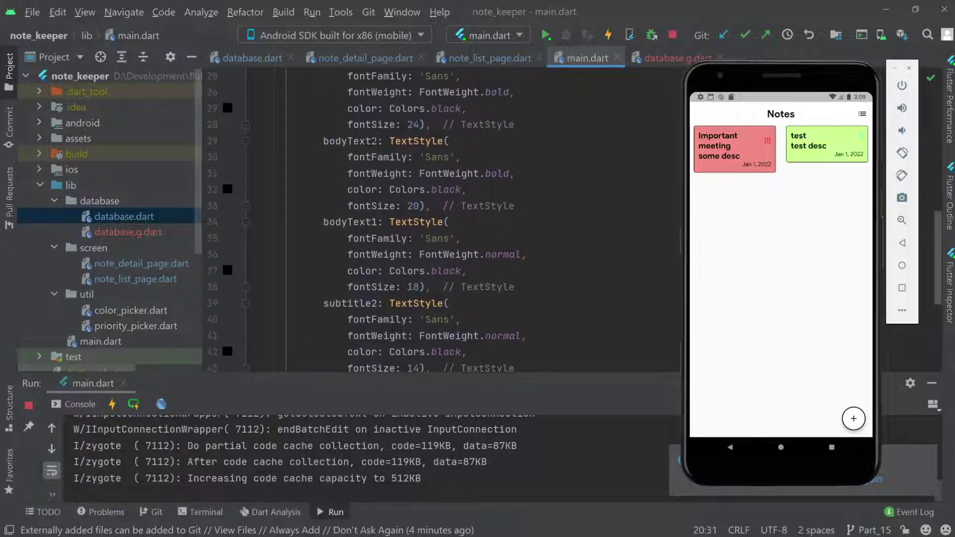
pyautogui.click(371, 139)
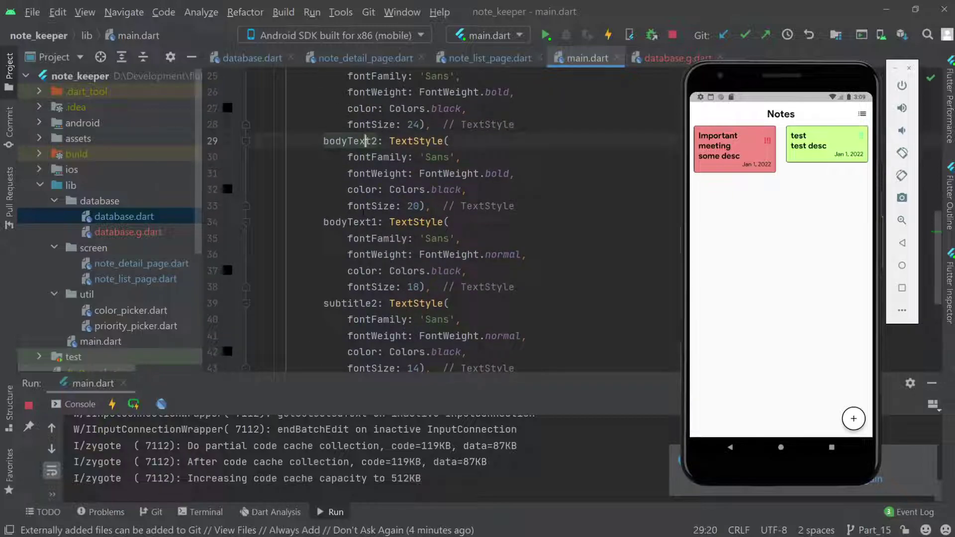
pyautogui.click(364, 222)
# Change line 129's description style to textTheme.bodyText1 and save to hot reload
pyautogui.hotkey('ctrl', 'shift', 'BackSpace')
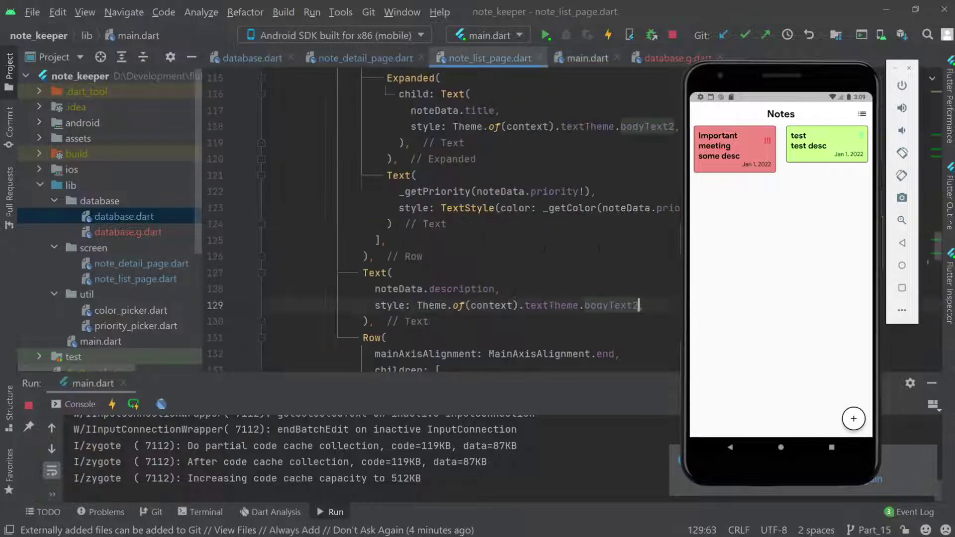
pyautogui.press('BackSpace')
pyautogui.write('1')
pyautogui.hotkey('ctrl', 's')
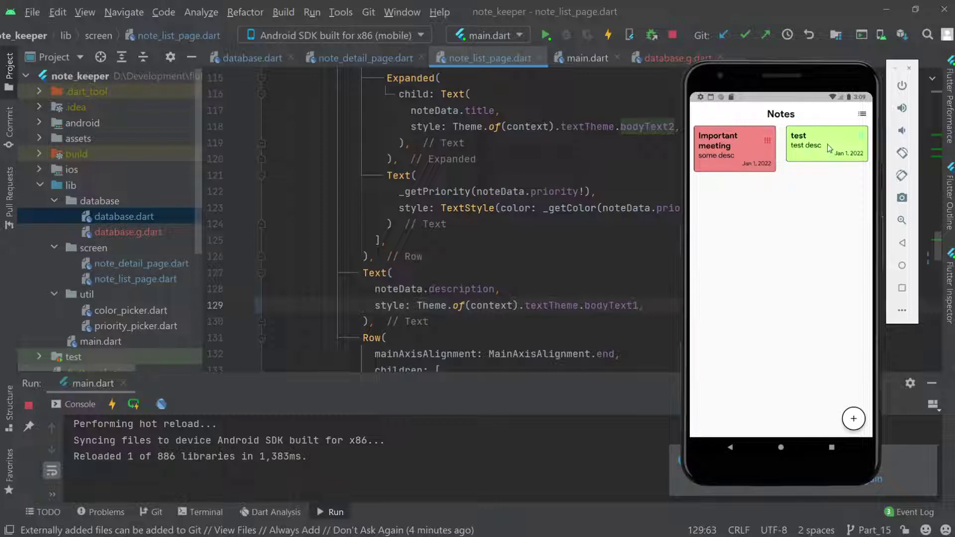
pyautogui.click(862, 114)
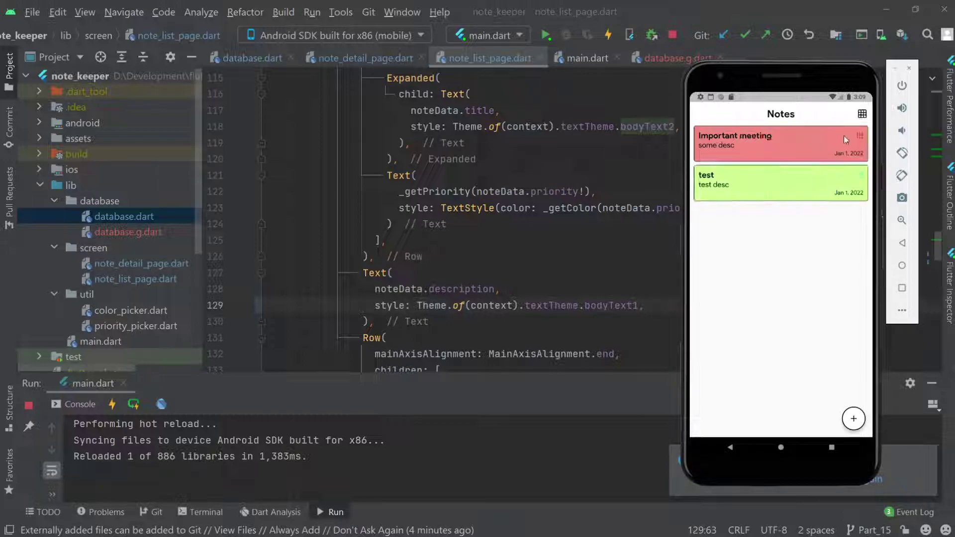
pyautogui.click(862, 114)
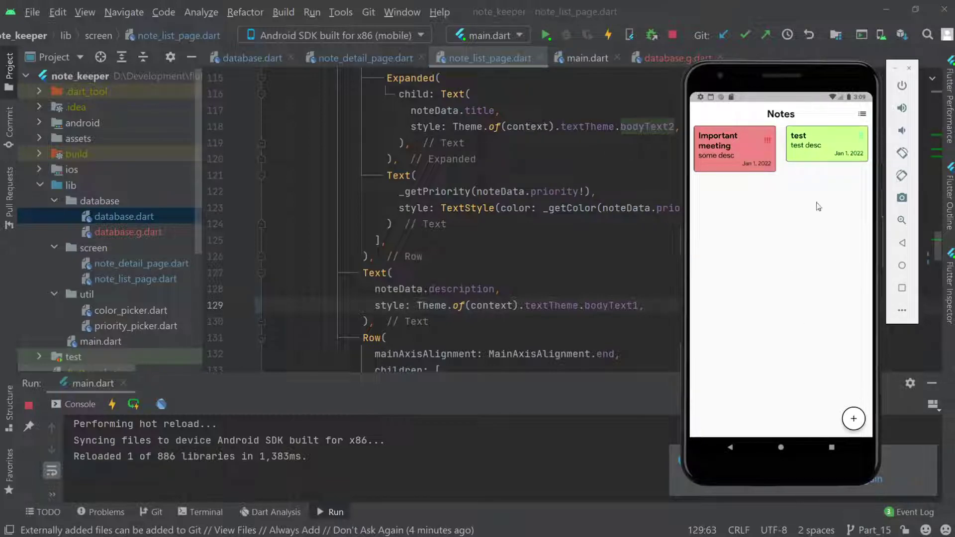
pyautogui.click(864, 115)
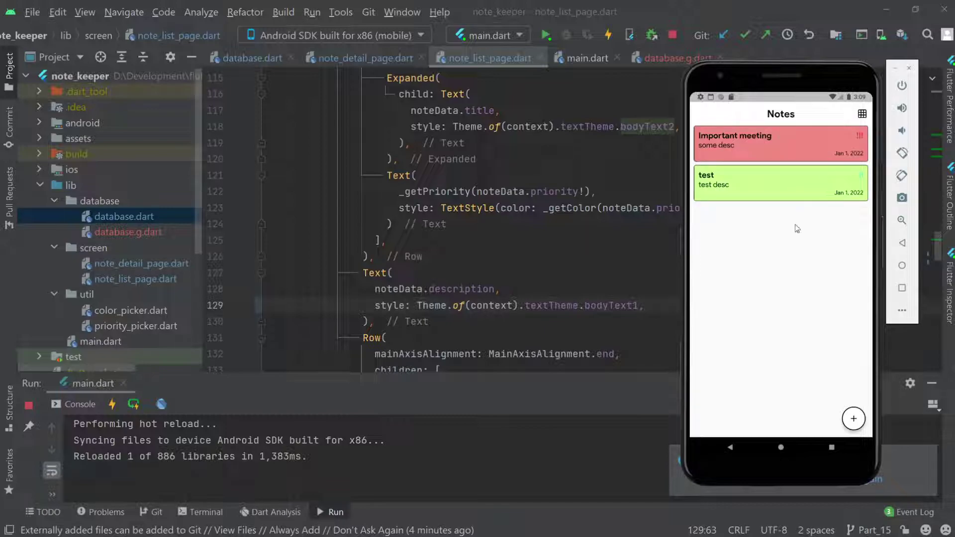
pyautogui.click(855, 419)
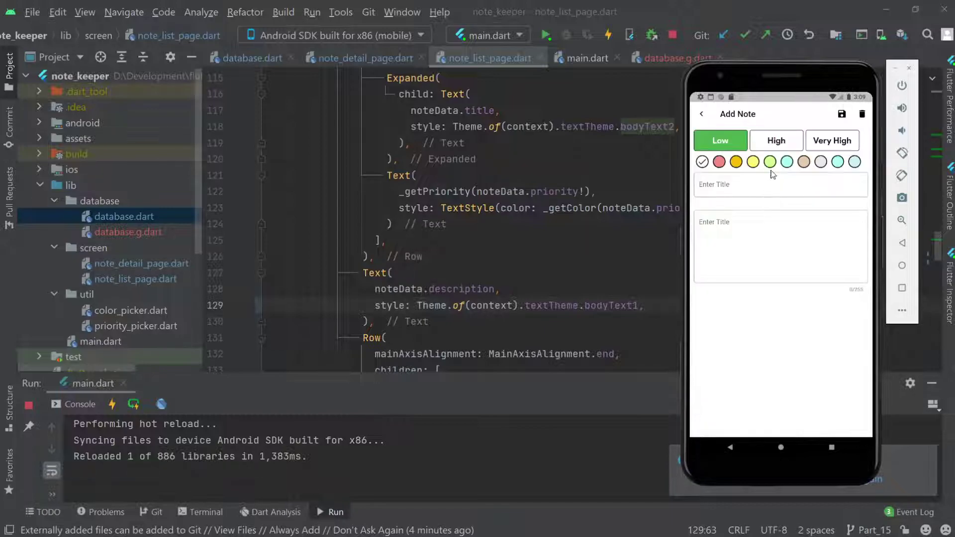
pyautogui.moveTo(739, 92); pyautogui.dragTo(743, 80)
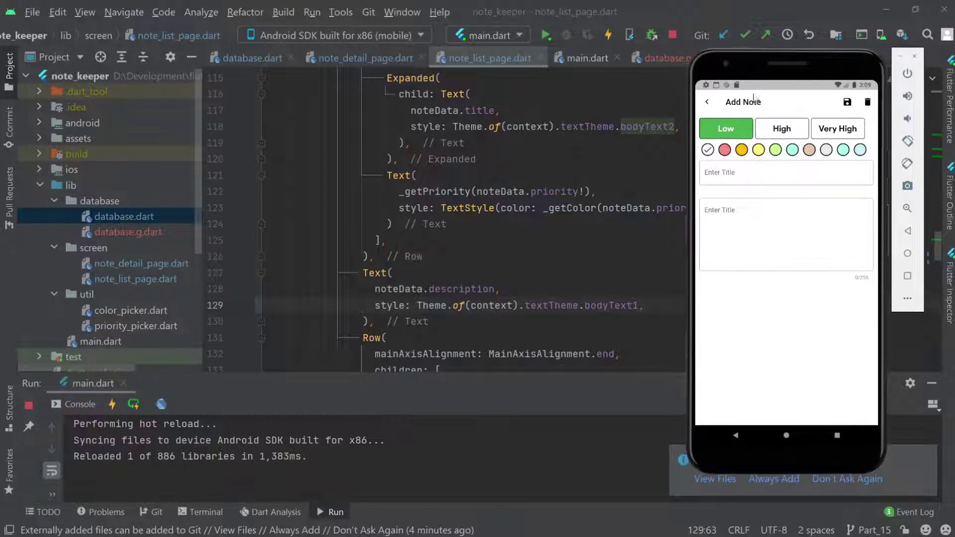
pyautogui.click(709, 103)
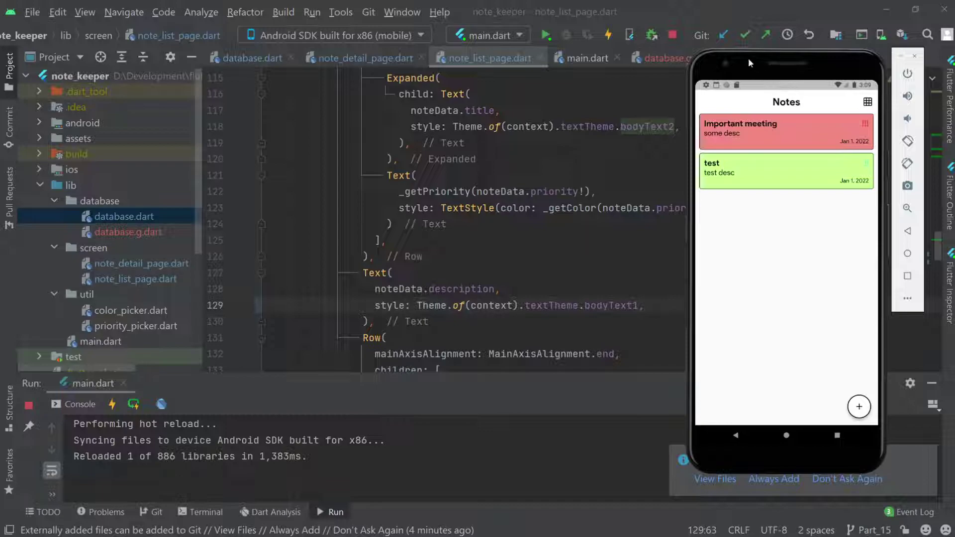
pyautogui.moveTo(748, 58); pyautogui.dragTo(763, 61)
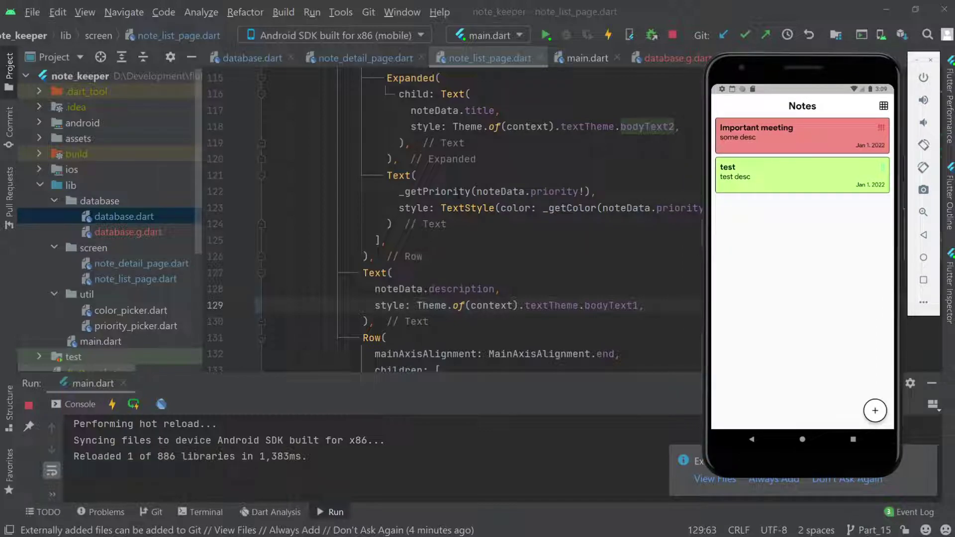
pyautogui.click(418, 176)
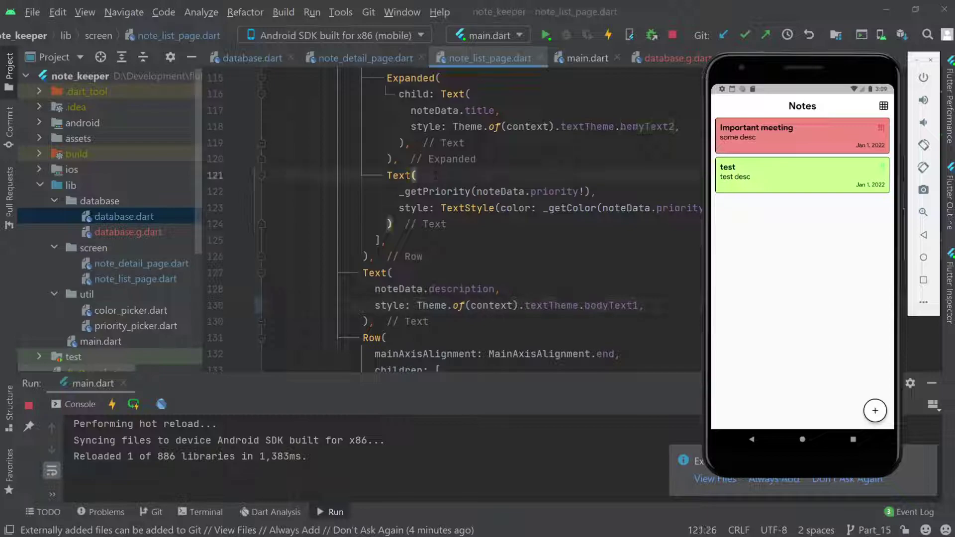
# Open database.dart and select the LazyDatabase return block in _openConnection
pyautogui.doubleClick(114, 218)
pyautogui.scroll(-2, 447, 224)
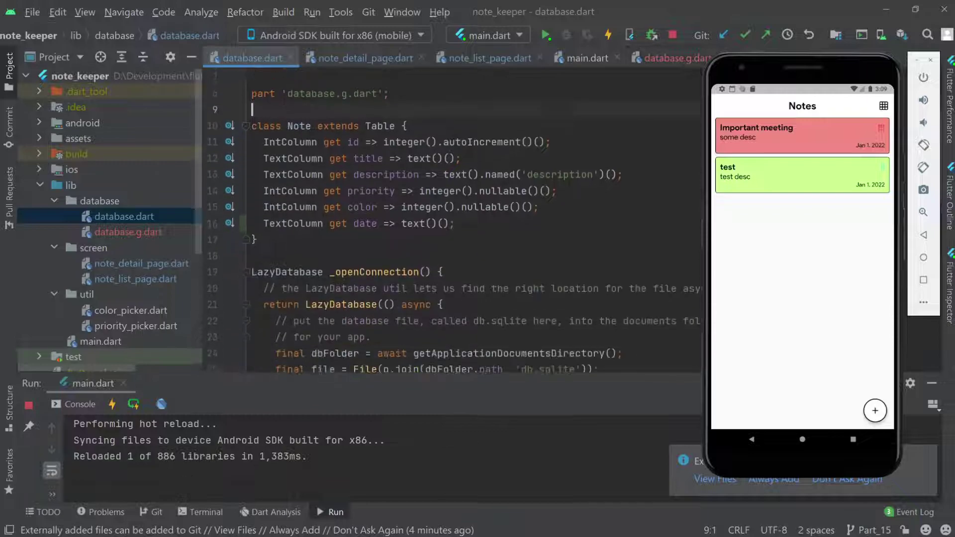
pyautogui.scroll(-3, 447, 224)
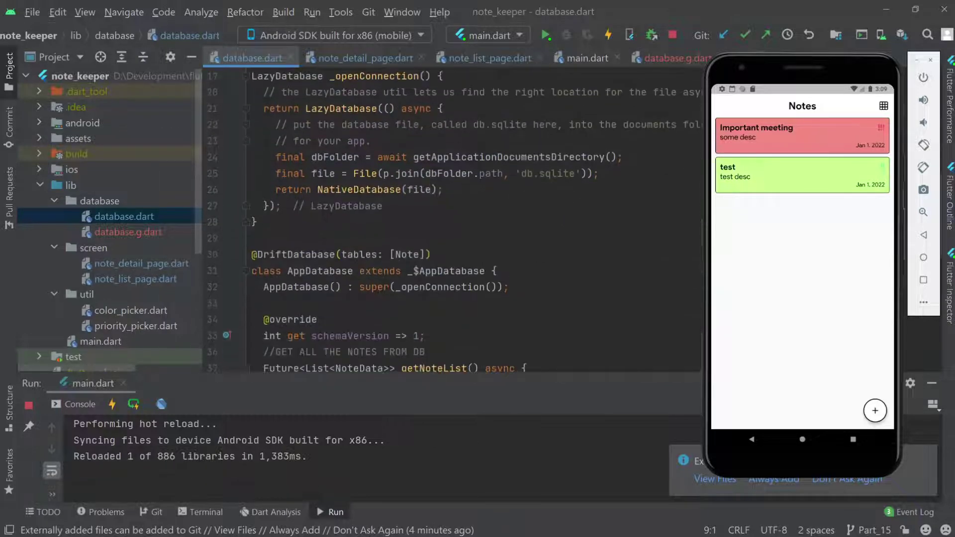
pyautogui.moveTo(259, 157)
pyautogui.mouseDown()
pyautogui.moveTo(299, 238)
pyautogui.moveTo(282, 255)
pyautogui.mouseUp()
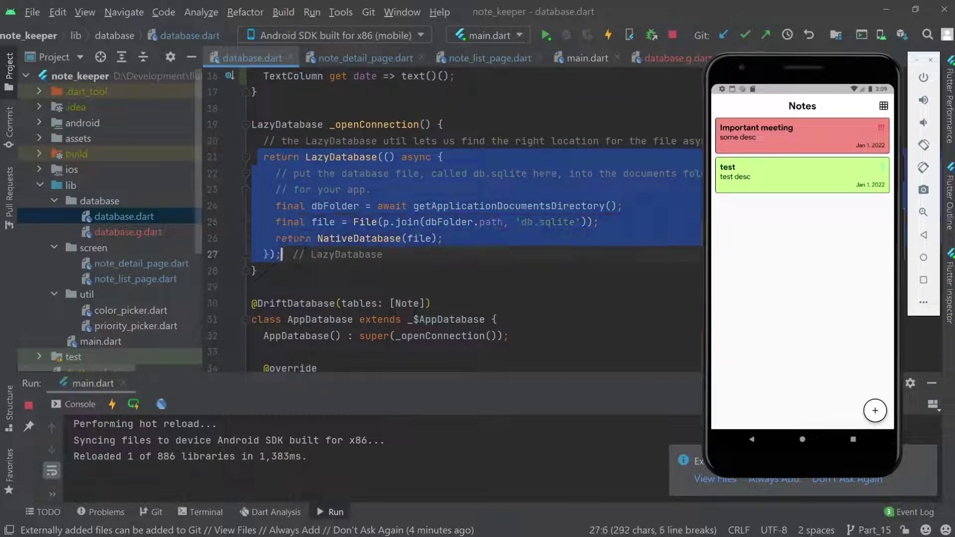
pyautogui.click(536, 234)
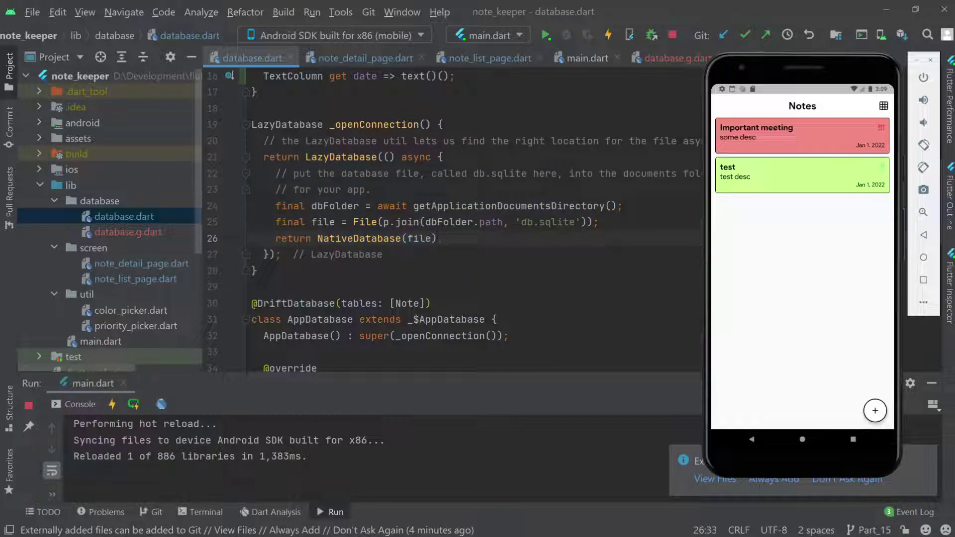
pyautogui.moveTo(627, 253)
pyautogui.mouseDown()
pyautogui.moveTo(269, 218)
pyautogui.moveTo(263, 157)
pyautogui.mouseUp()
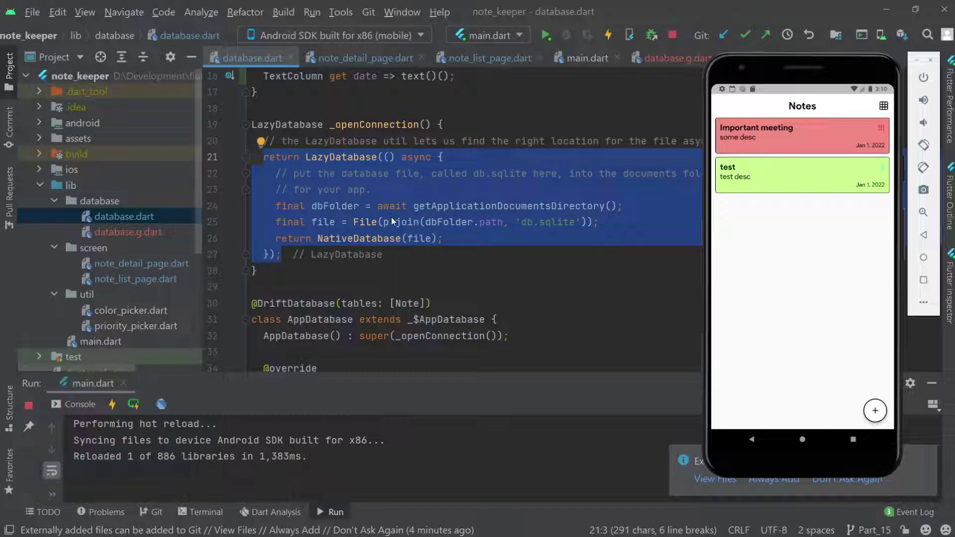
pyautogui.click(451, 155)
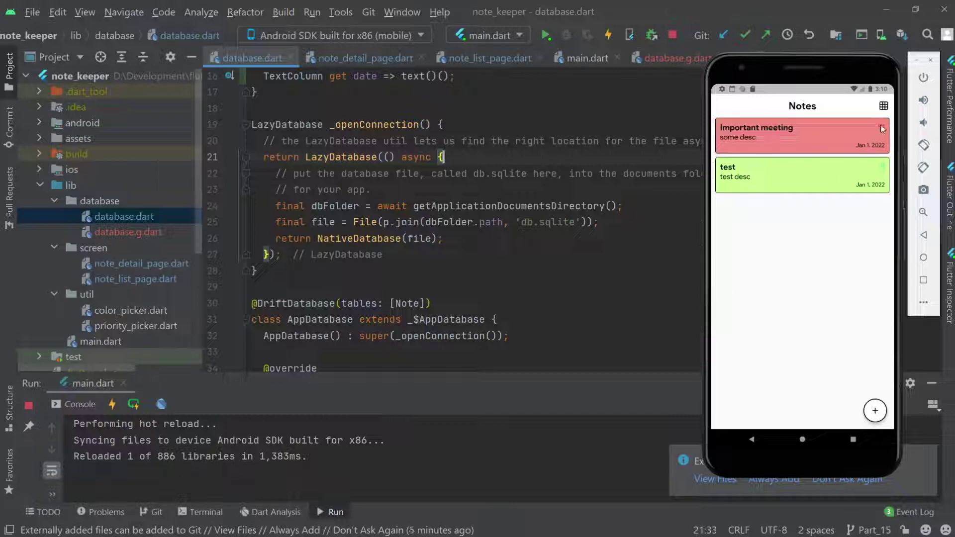
# In the emulator, switch to grid view, revisit Important meeting, then start a blank note
pyautogui.click(883, 109)
pyautogui.click(777, 151)
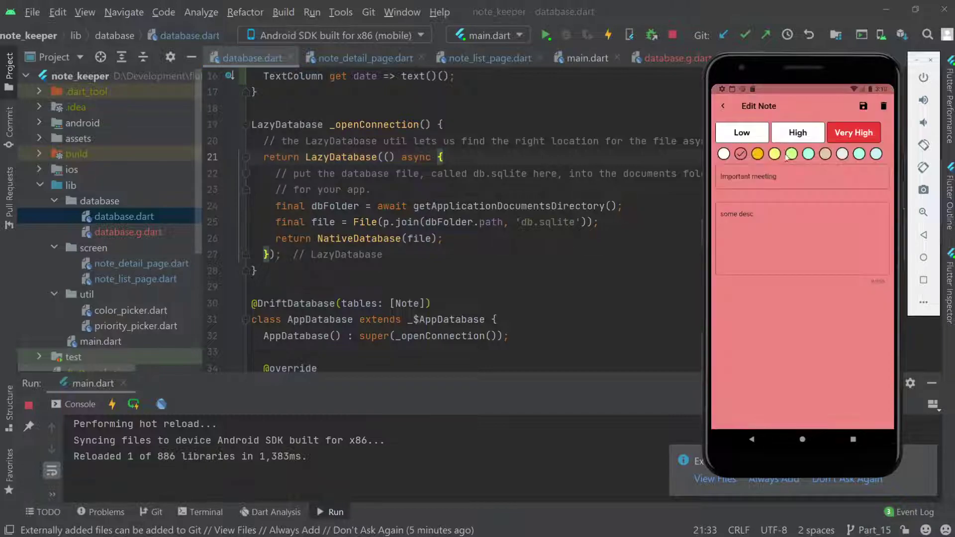
pyautogui.click(726, 108)
pyautogui.click(873, 411)
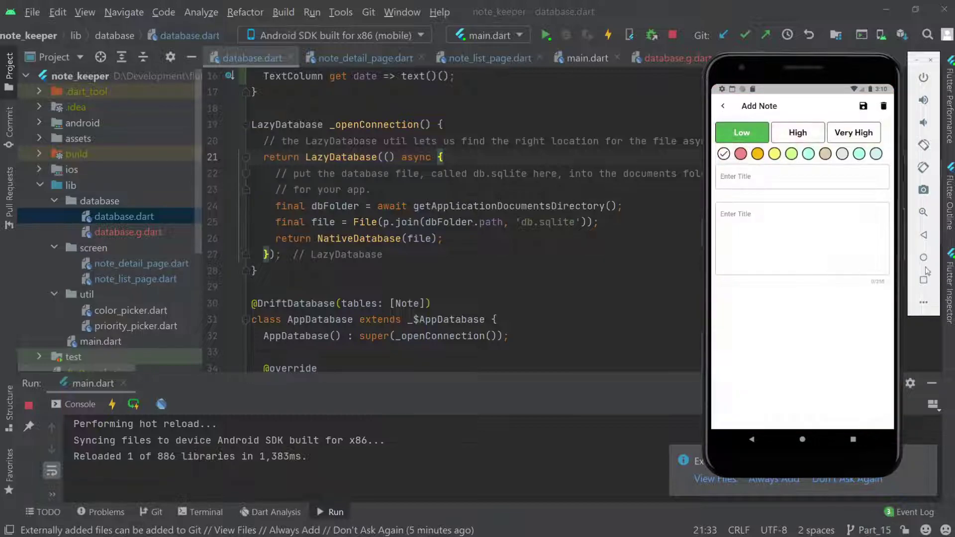